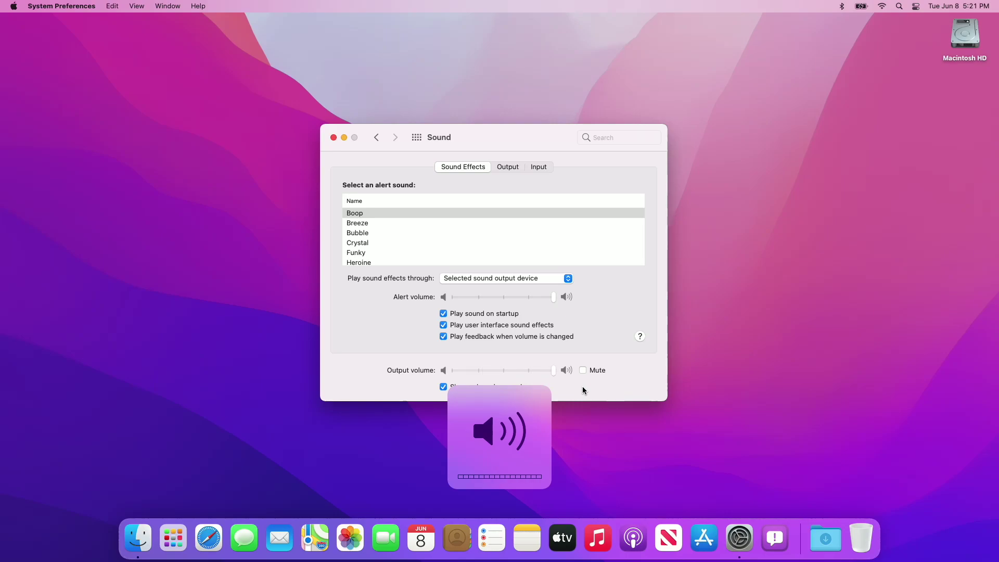
- Toggle the Mac's sound output mute on and off twice while the Sound preferences are open
{"action": "key", "text": "XF86AudioMute"}
{"action": "key", "text": "XF86AudioMute"}
{"action": "key", "text": "XF86AudioMute"}
{"action": "key", "text": "XF86AudioMute"}
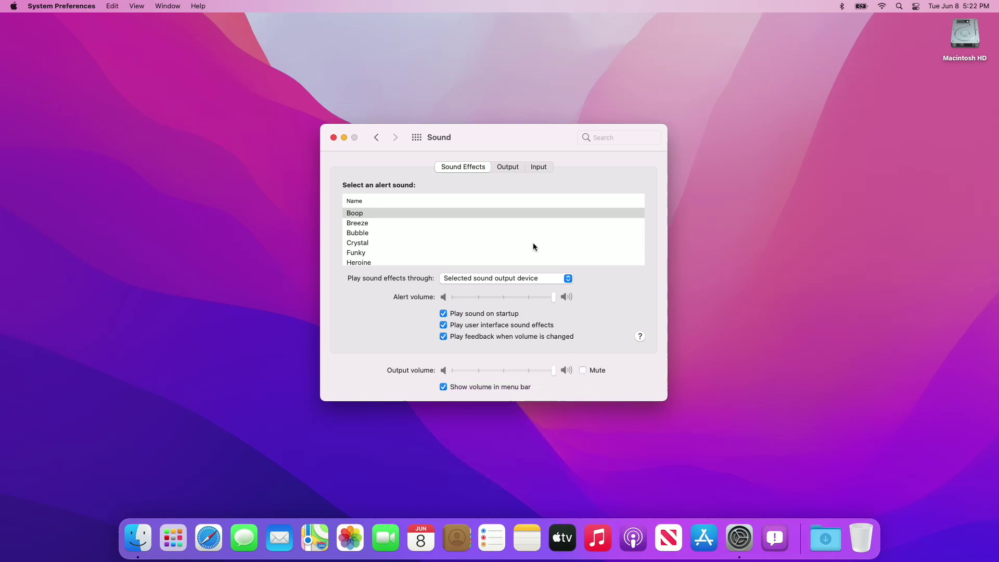
- Review the available output and input devices in the Sound preferences and return to the preferences overview
{"action": "left_click", "coordinate": [509, 169]}
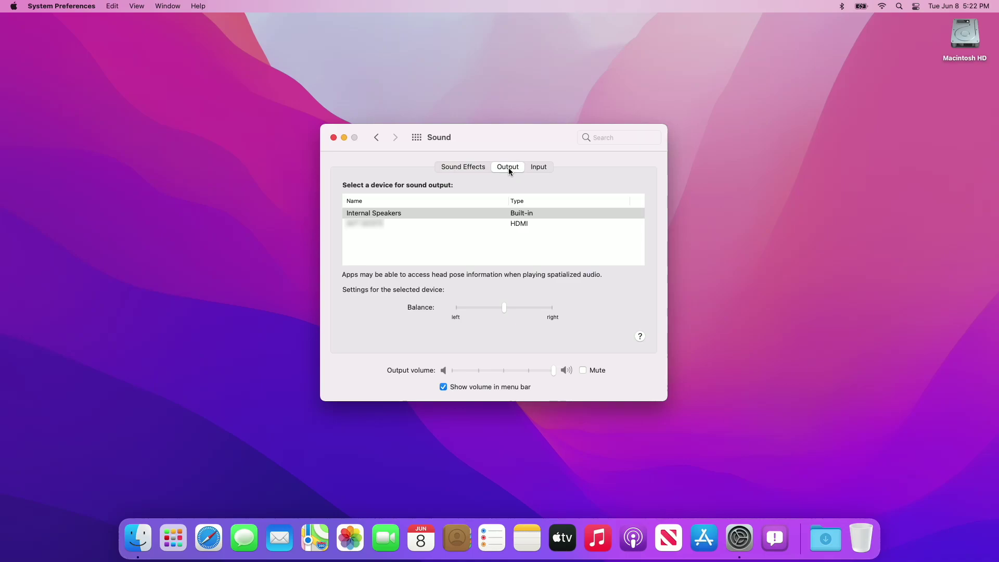
{"action": "left_click", "coordinate": [542, 169]}
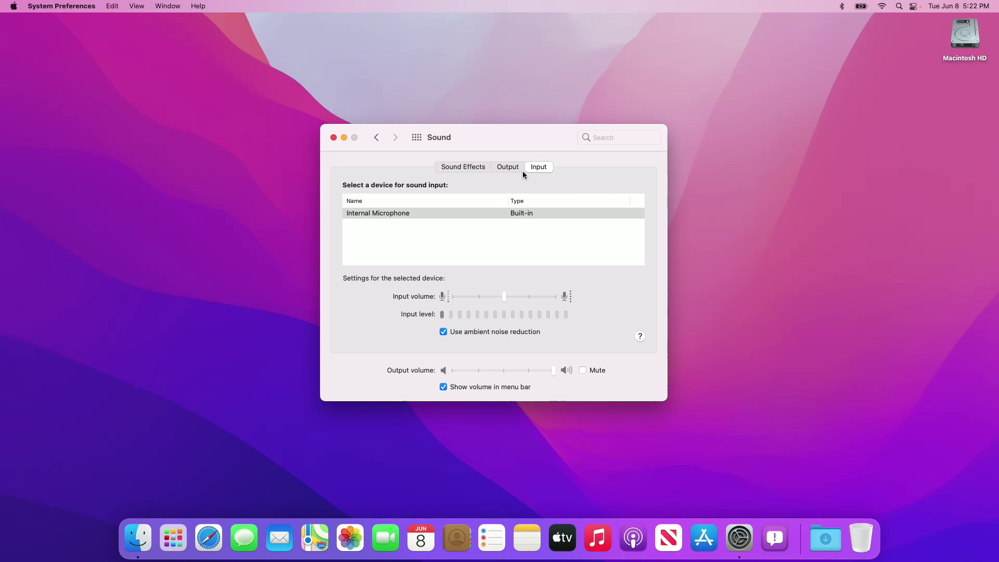
{"action": "left_click", "coordinate": [422, 137]}
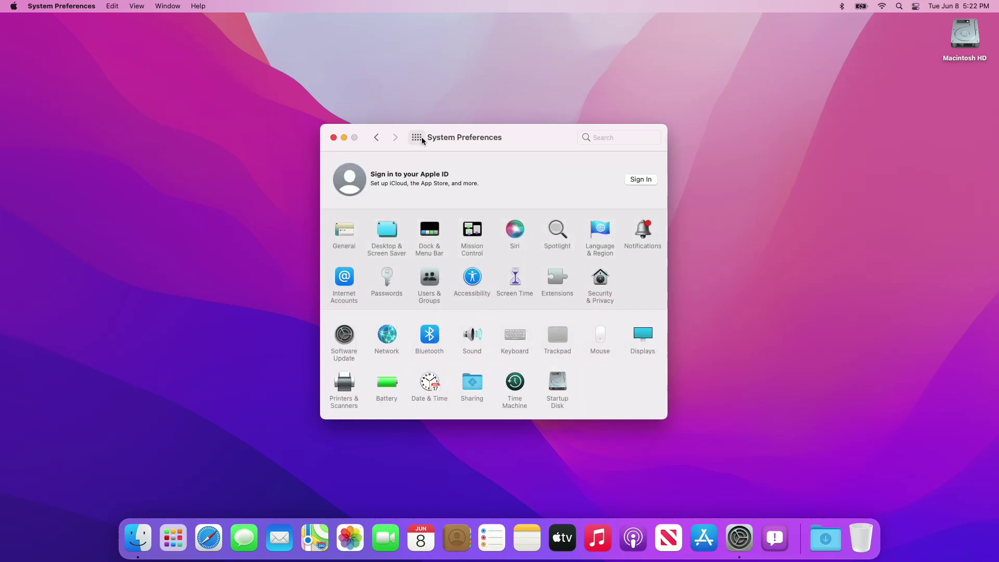
- Turn Bluetooth off and back on twice in the Bluetooth preferences
{"action": "left_click", "coordinate": [430, 338]}
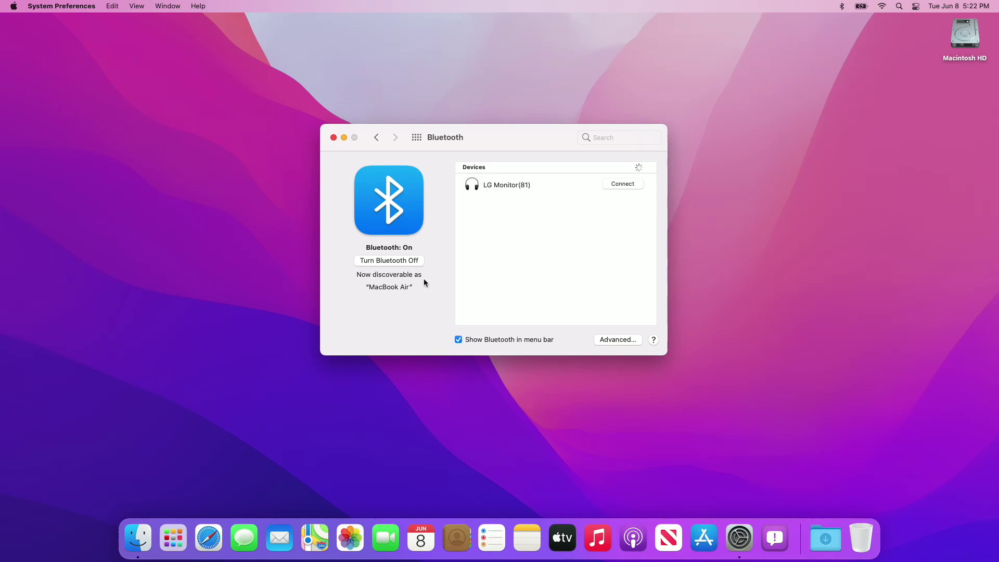
{"action": "left_click", "coordinate": [401, 262]}
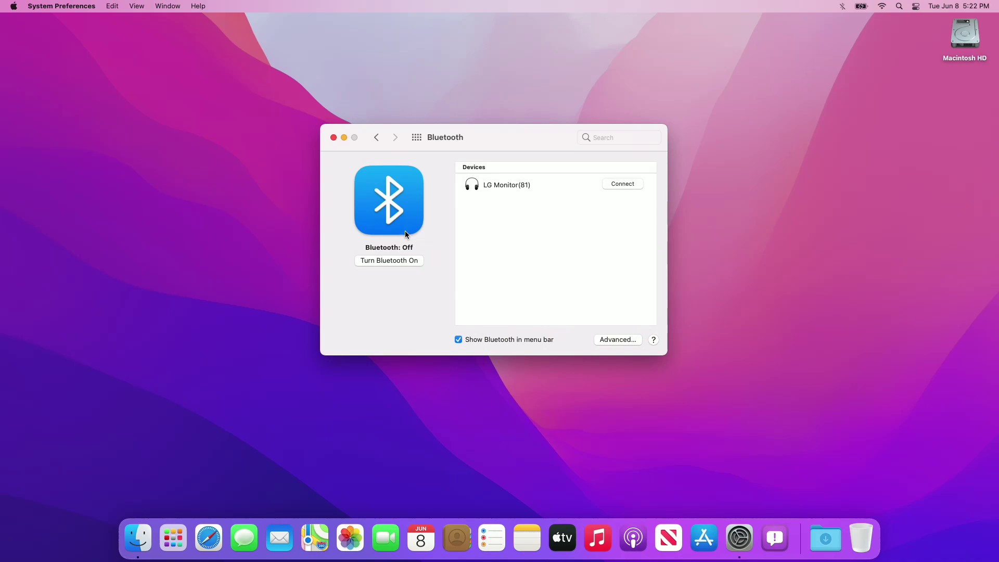
{"action": "left_click", "coordinate": [408, 261]}
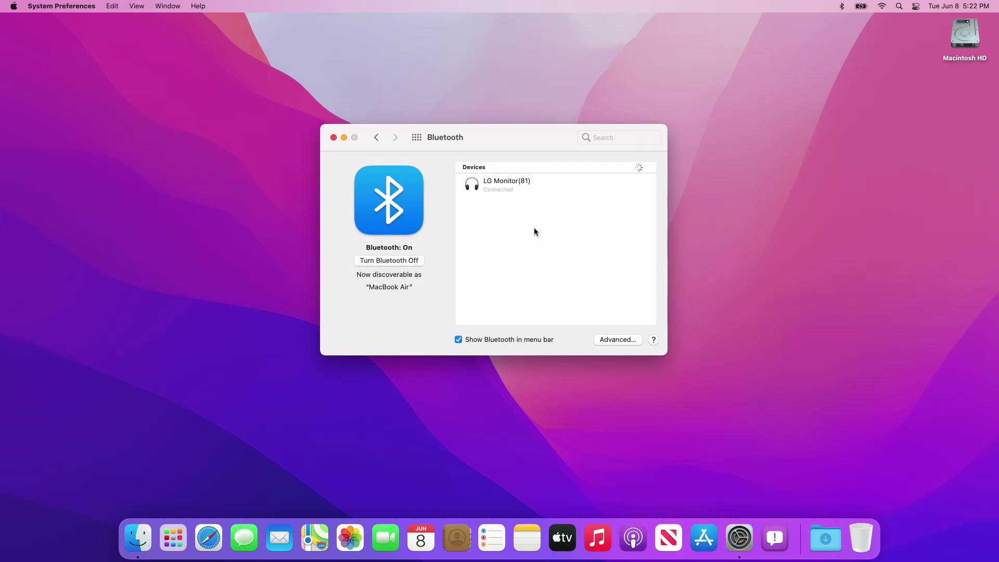
{"action": "left_click", "coordinate": [409, 261]}
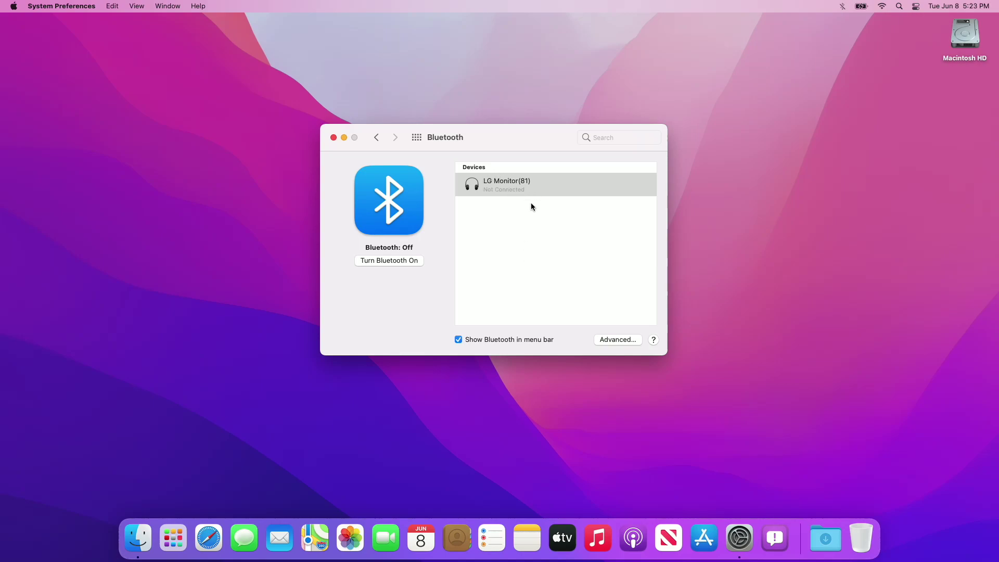
{"action": "left_click", "coordinate": [410, 260]}
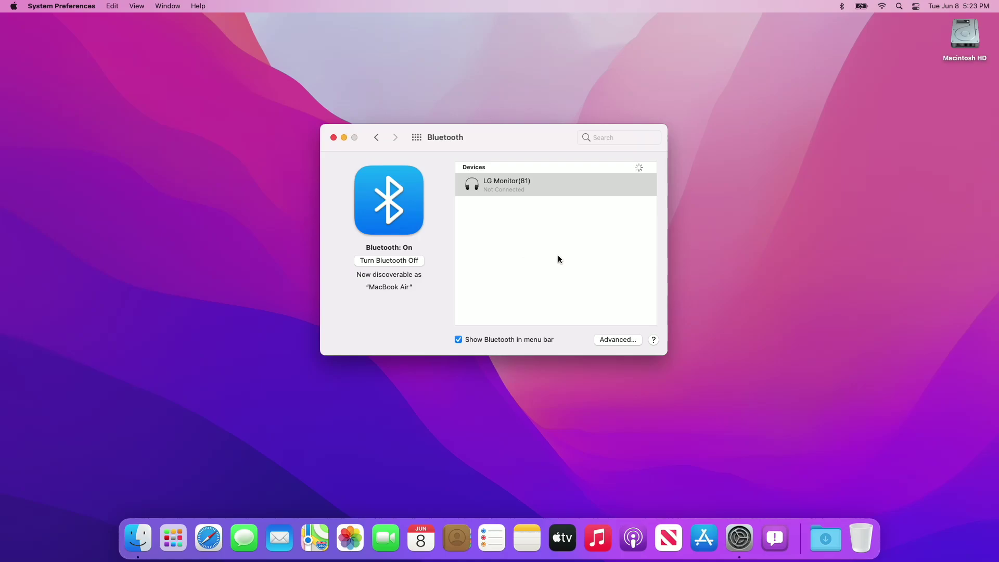
- Open the available actions for the LG Monitor(81) Bluetooth device and return to the preferences overview
{"action": "right_click", "coordinate": [514, 189]}
{"action": "left_click", "coordinate": [531, 192]}
{"action": "left_click", "coordinate": [416, 138]}
- Check the status of the Wi-Fi and Thunderbolt Bridge services in the Network preferences
{"action": "left_click", "coordinate": [392, 333]}
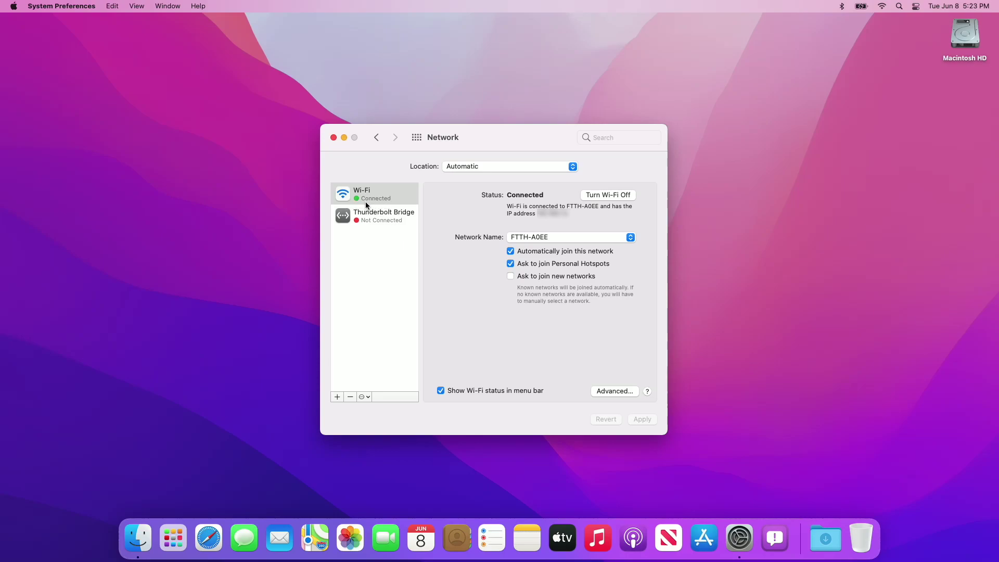
{"action": "left_click", "coordinate": [355, 223]}
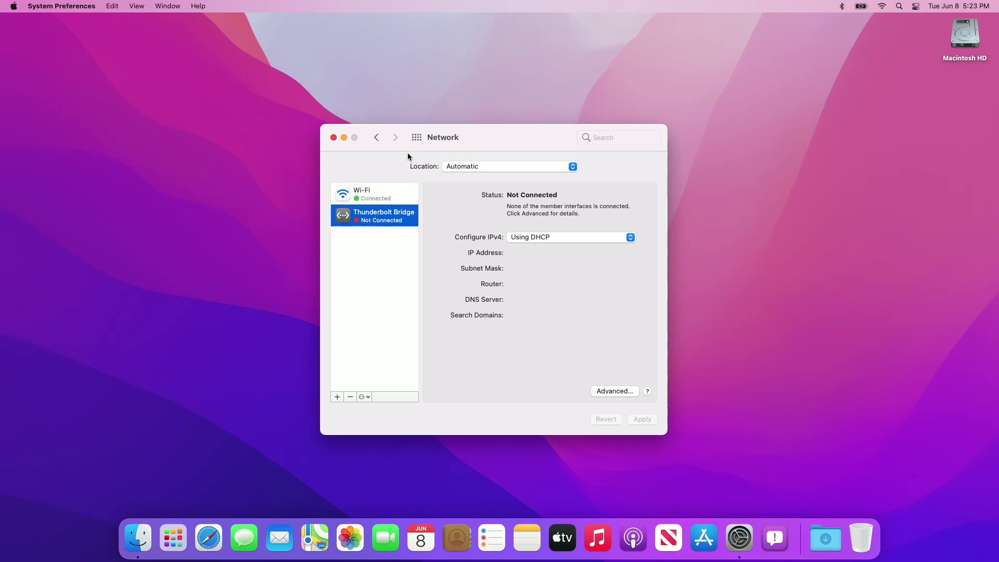
{"action": "left_click", "coordinate": [417, 138]}
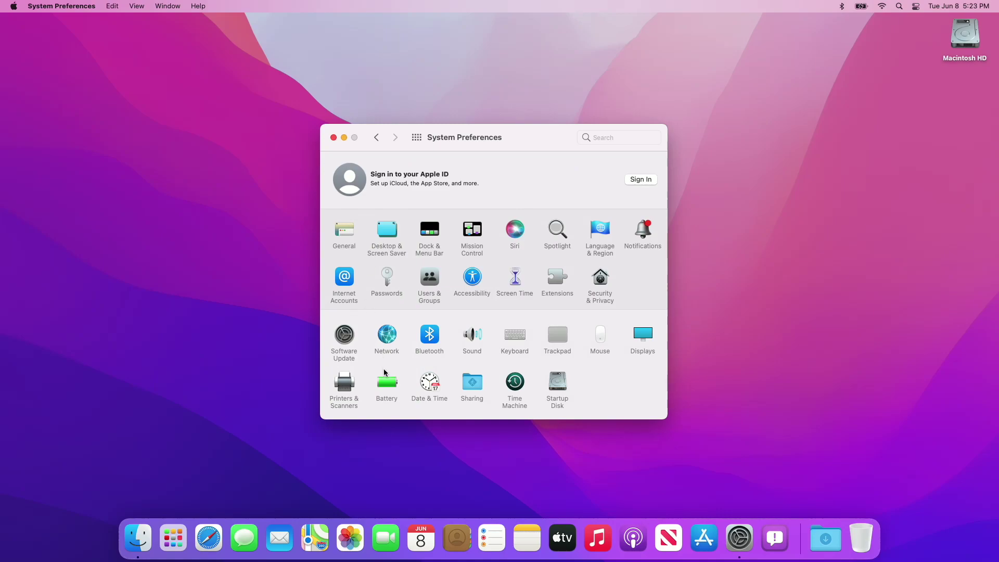
- Review the usage history, battery, power adapter and schedule sections of the Battery preferences
{"action": "left_click", "coordinate": [385, 383]}
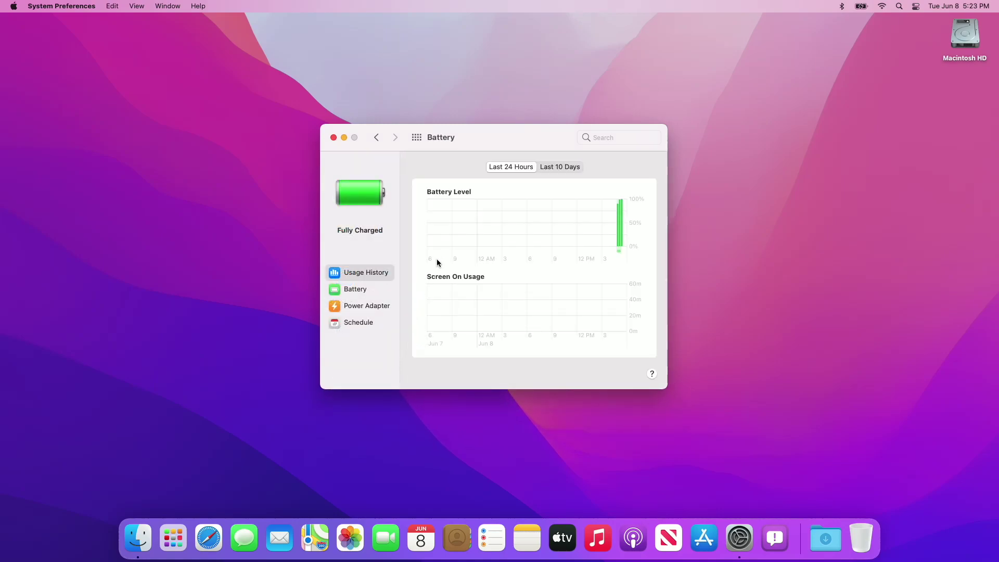
{"action": "left_click", "coordinate": [361, 290]}
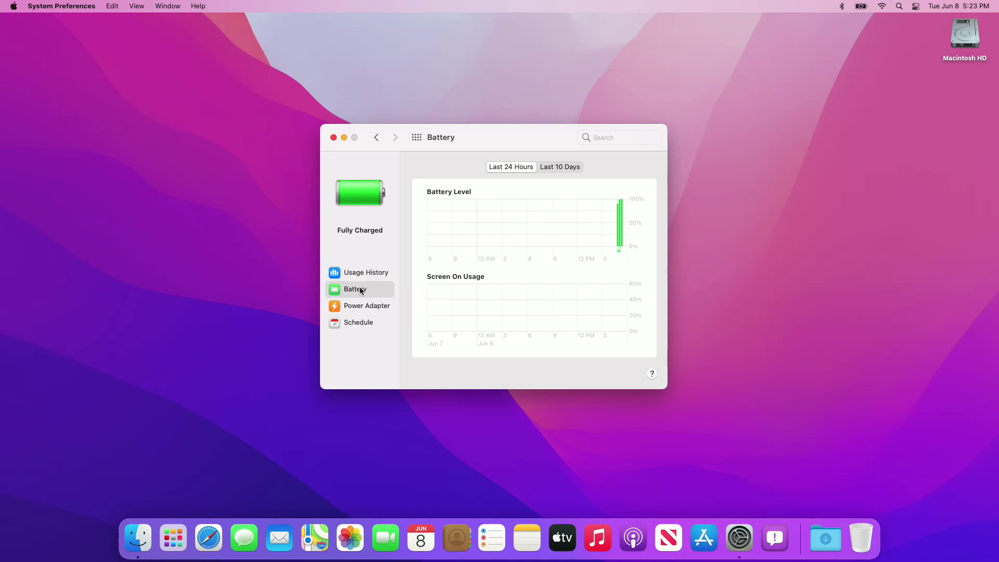
{"action": "left_click", "coordinate": [363, 310]}
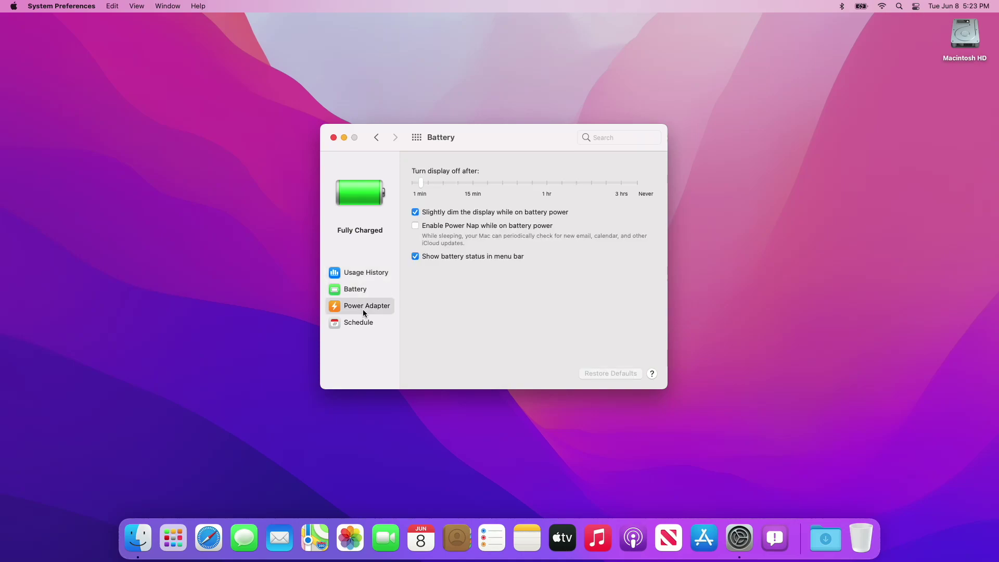
{"action": "left_click", "coordinate": [362, 325]}
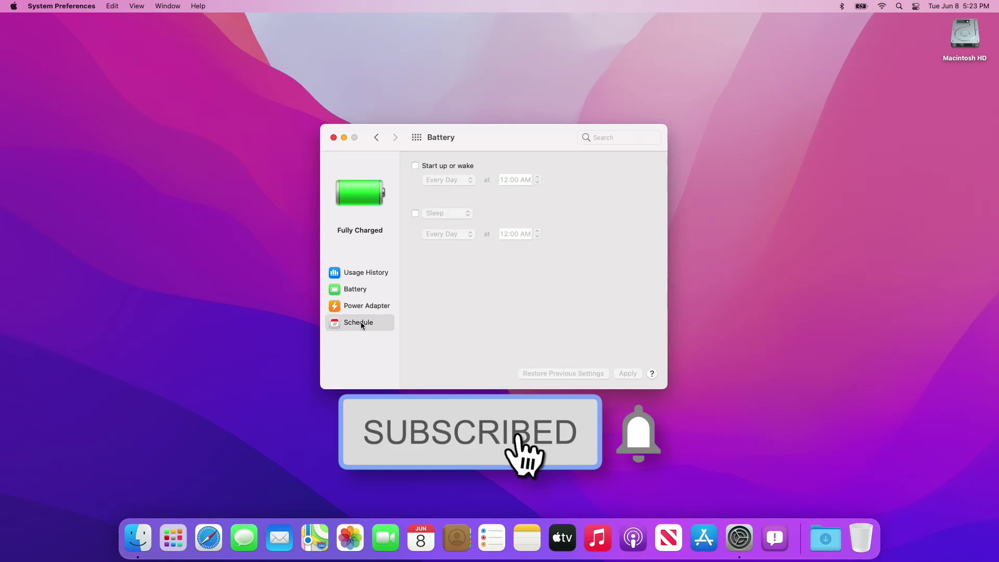
{"action": "left_click", "coordinate": [419, 138]}
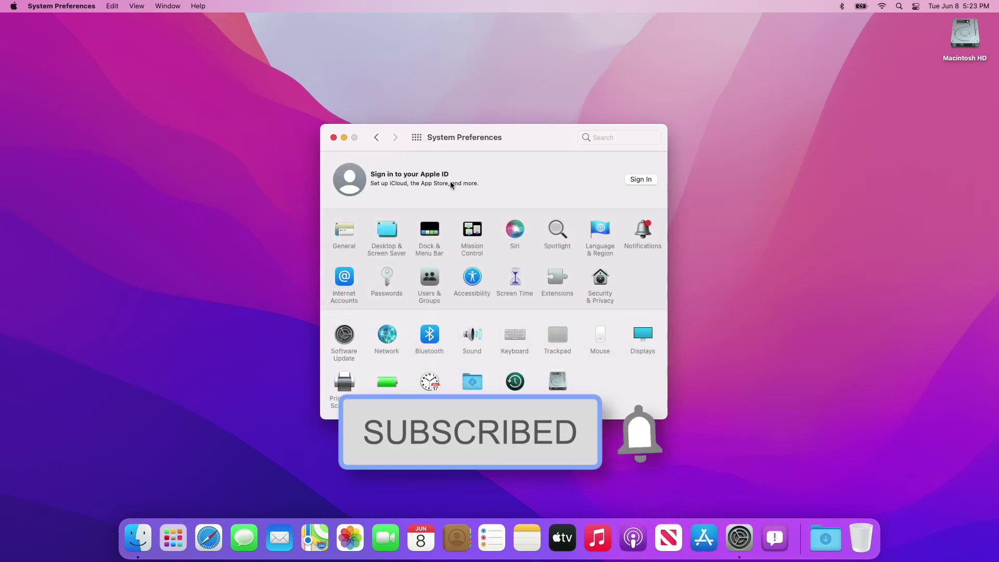
- Review the Trackpad preferences for clicking, scrolling and zooming, and enable the App Exposé gesture
{"action": "left_click", "coordinate": [556, 336]}
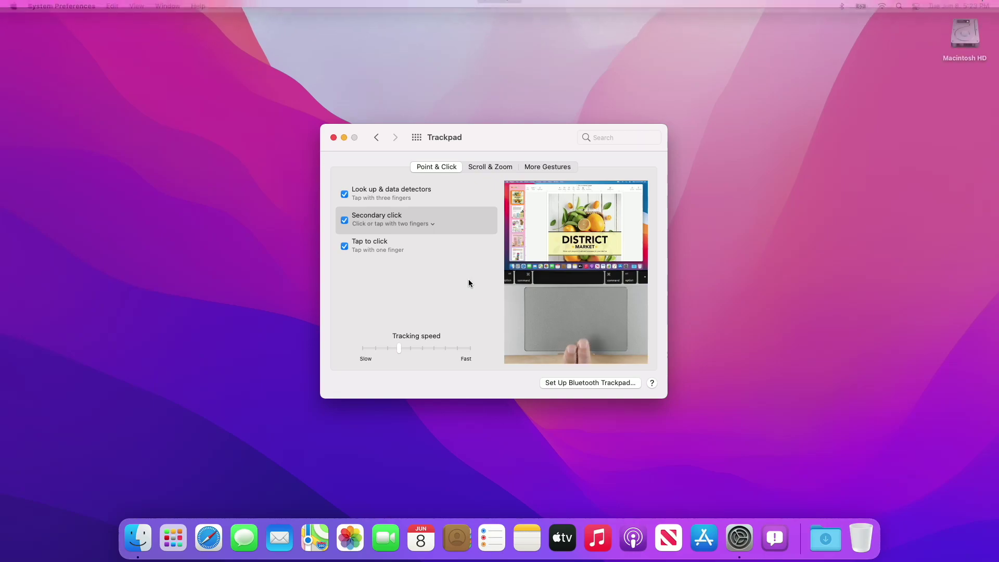
{"action": "left_click", "coordinate": [483, 168]}
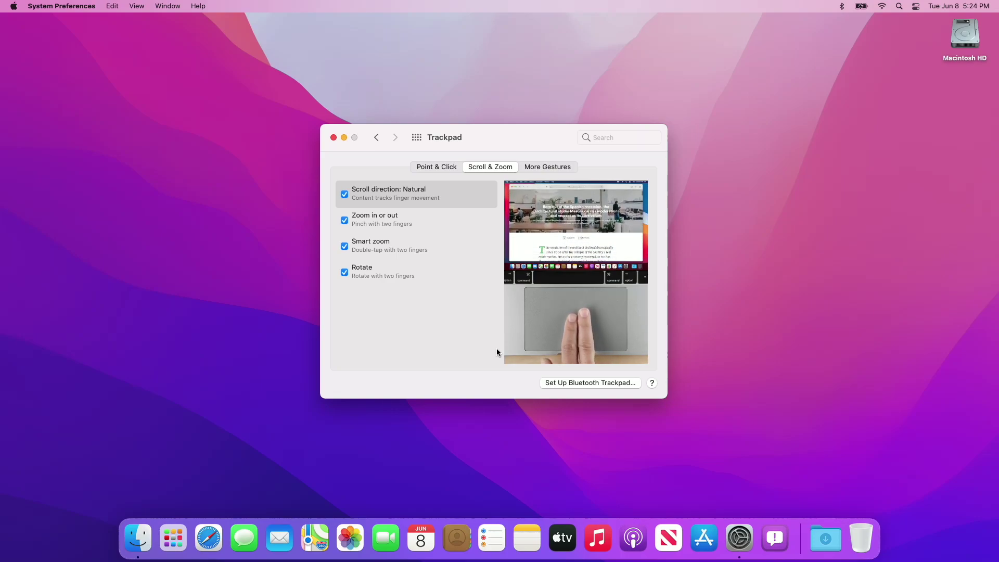
{"action": "left_click", "coordinate": [529, 166]}
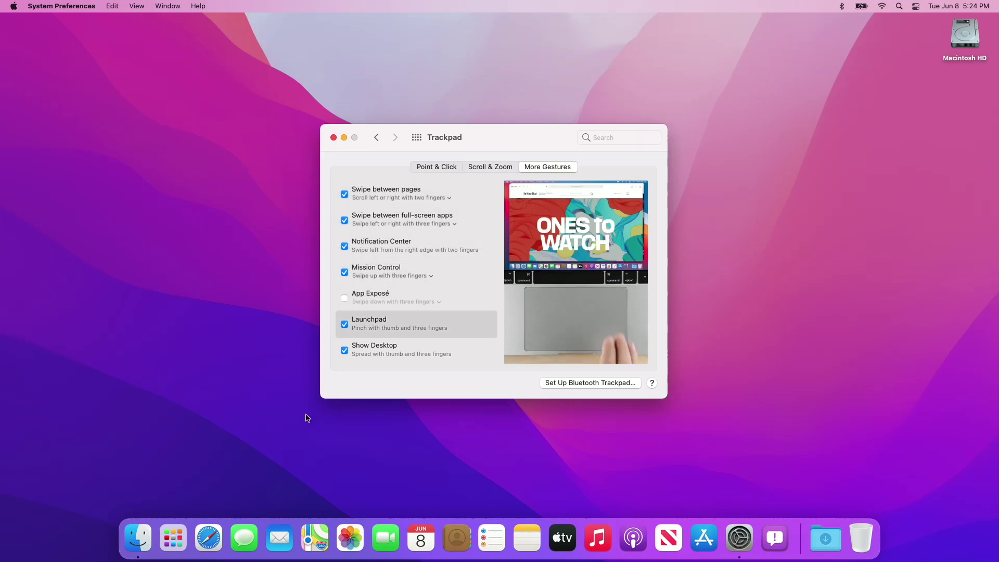
{"action": "left_click", "coordinate": [344, 298]}
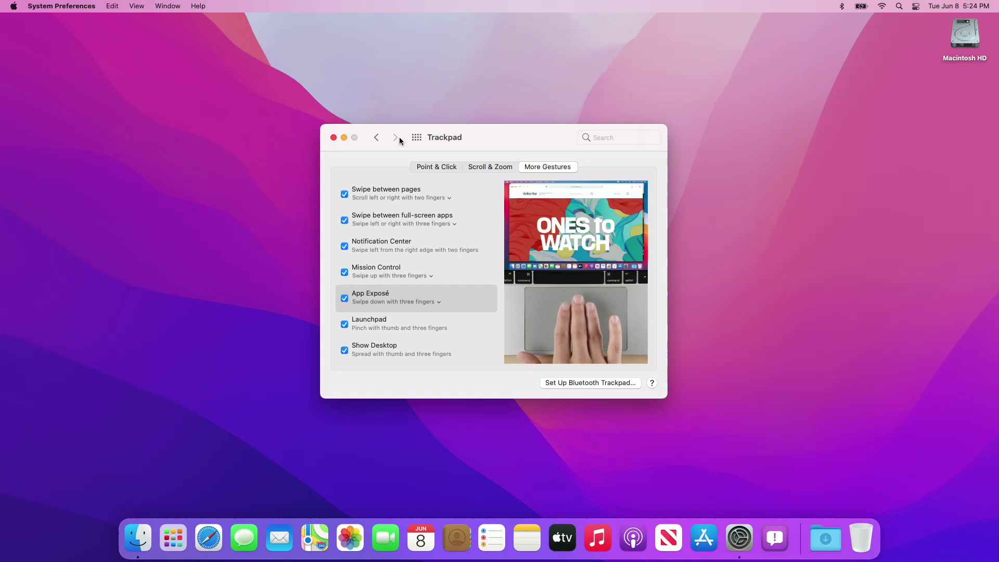
{"action": "left_click", "coordinate": [417, 137]}
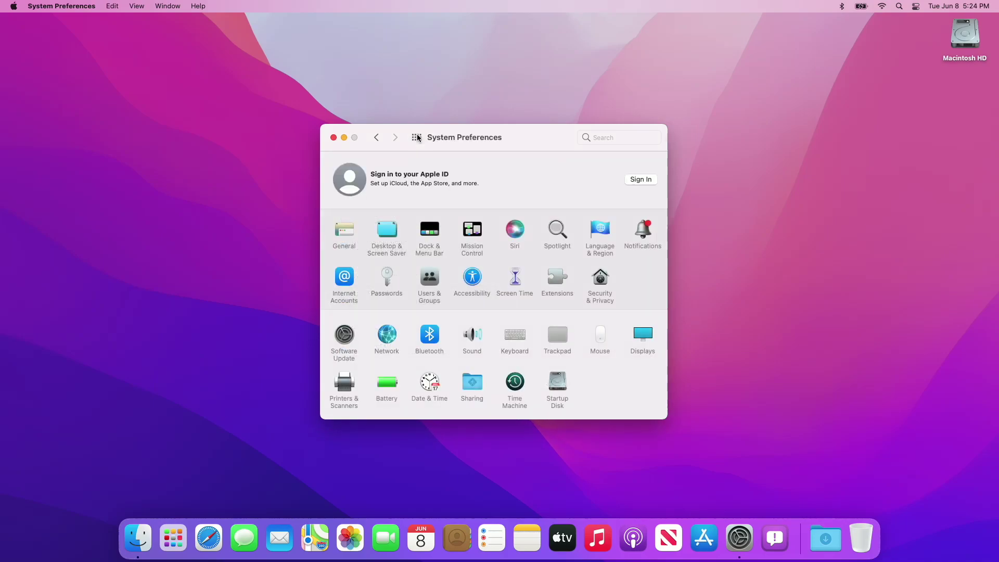
- Set the external display to be used as a Mirror of Built-in Display in the display settings
{"action": "left_click", "coordinate": [647, 336]}
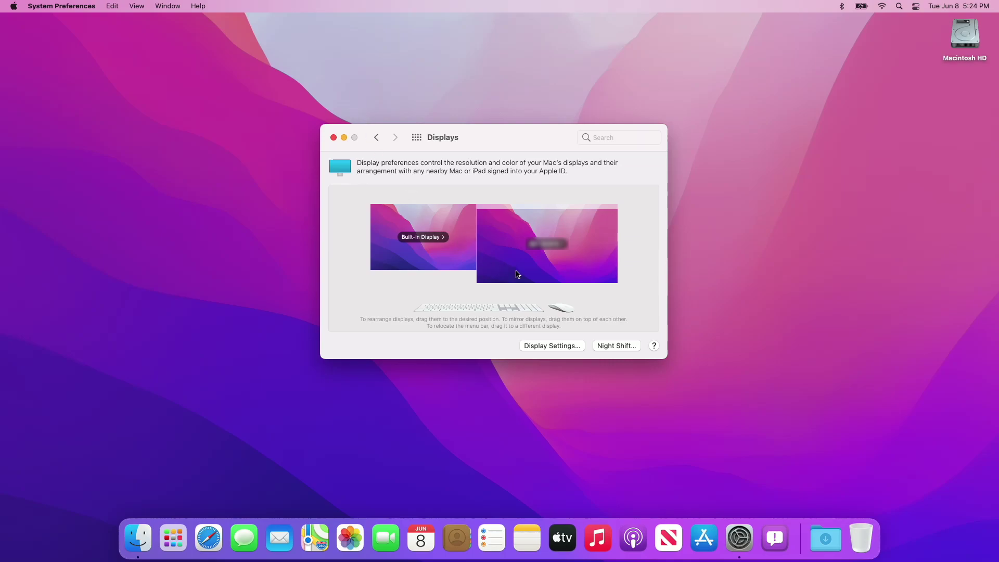
{"action": "left_click", "coordinate": [548, 344]}
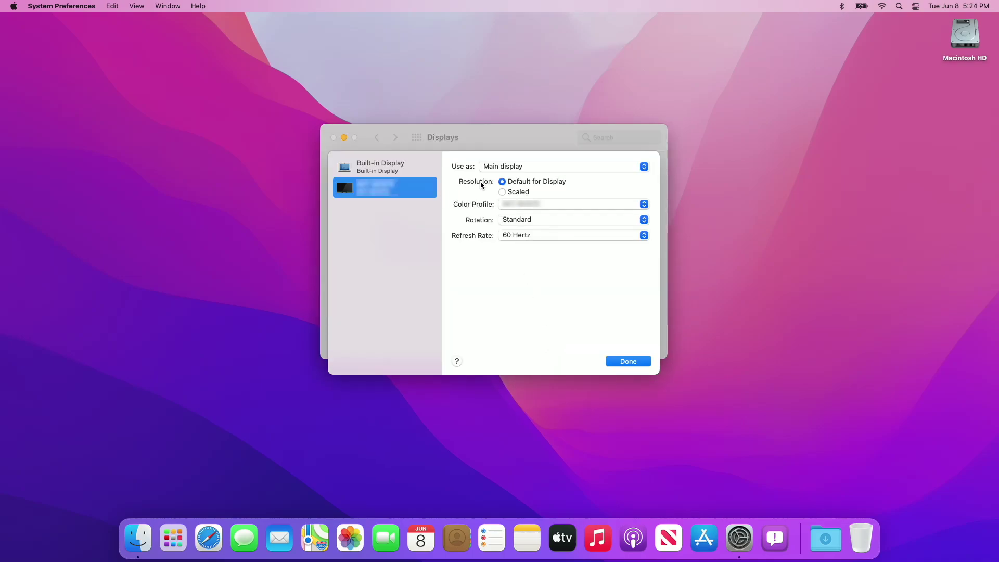
{"action": "left_click", "coordinate": [523, 167]}
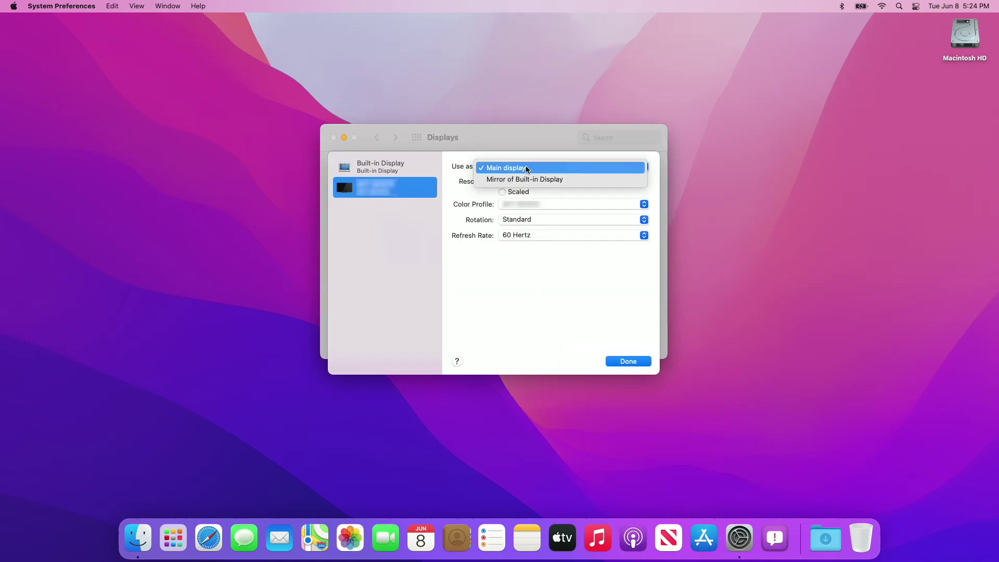
{"action": "left_click", "coordinate": [523, 179]}
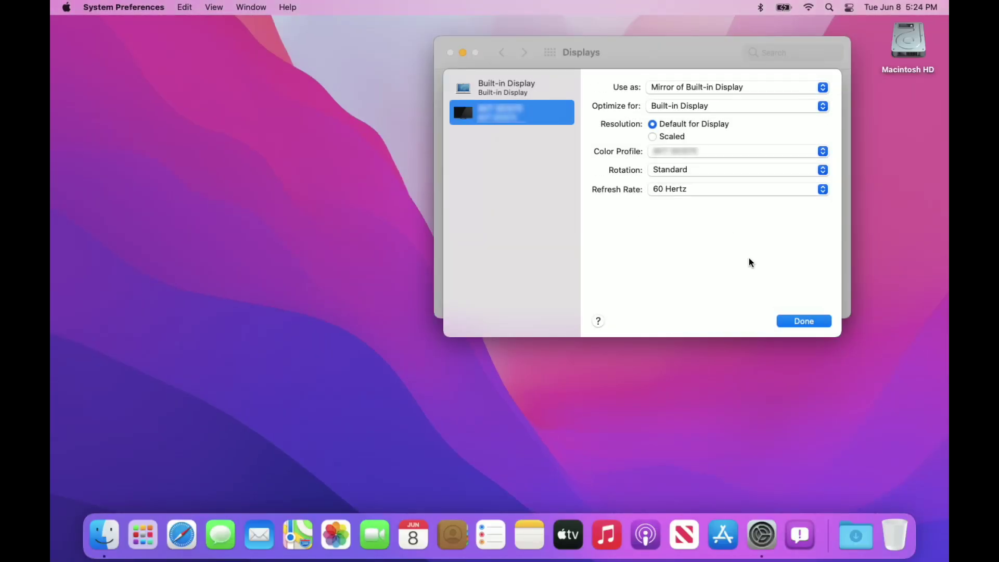
- Adjust the built-in display's brightness down and up repeatedly, leaving it near maximum
{"action": "left_click", "coordinate": [512, 86]}
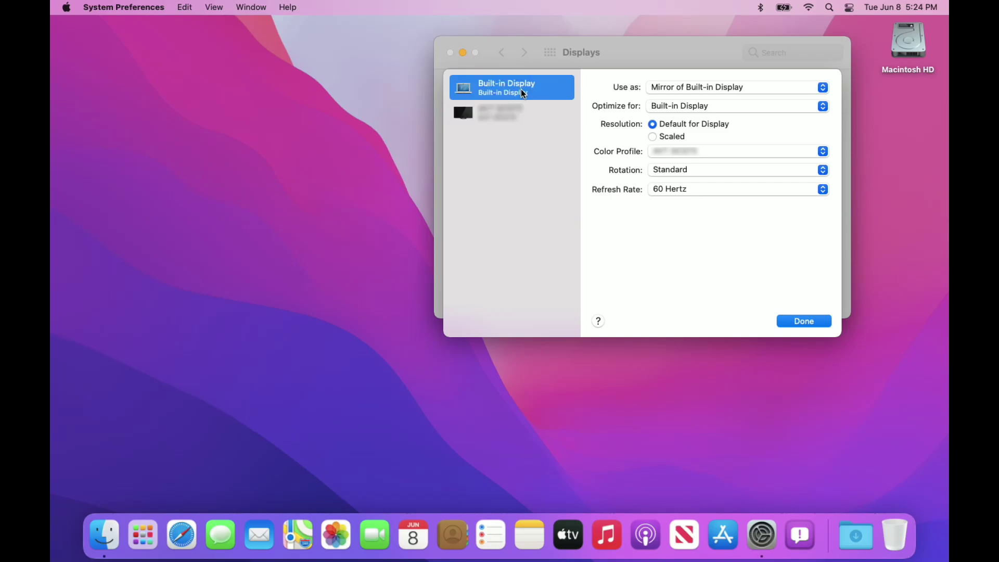
{"action": "left_click_drag", "start_coordinate": [819, 156], "coordinate": [843, 163]}
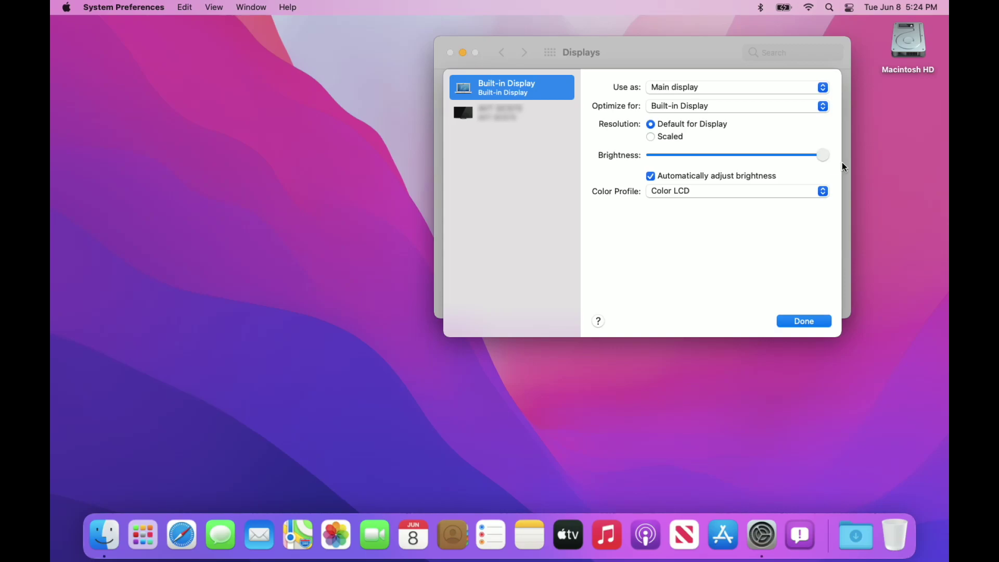
{"action": "key", "text": "F1"}
{"action": "key", "text": "F1"}
{"action": "key", "text": "F1"}
{"action": "key", "text": "F1"}
{"action": "key", "text": "F2"}
{"action": "key", "text": "F2"}
{"action": "key", "text": "F2"}
{"action": "key", "text": "F2"}
{"action": "key", "text": "F2"}
{"action": "key", "text": "F2"}
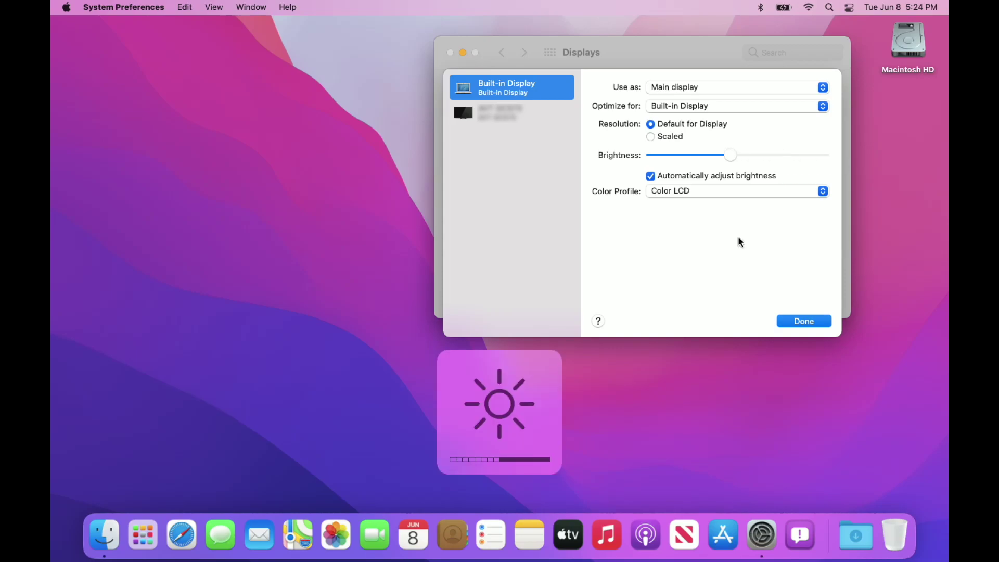
{"action": "key", "text": "F1"}
{"action": "key", "text": "F1"}
{"action": "key", "text": "F1"}
{"action": "key", "text": "F1"}
{"action": "key", "text": "F1"}
{"action": "key", "text": "F2"}
{"action": "key", "text": "F2"}
{"action": "key", "text": "F2"}
{"action": "key", "text": "F2"}
{"action": "key", "text": "F2"}
{"action": "key", "text": "F2"}
{"action": "key", "text": "F2"}
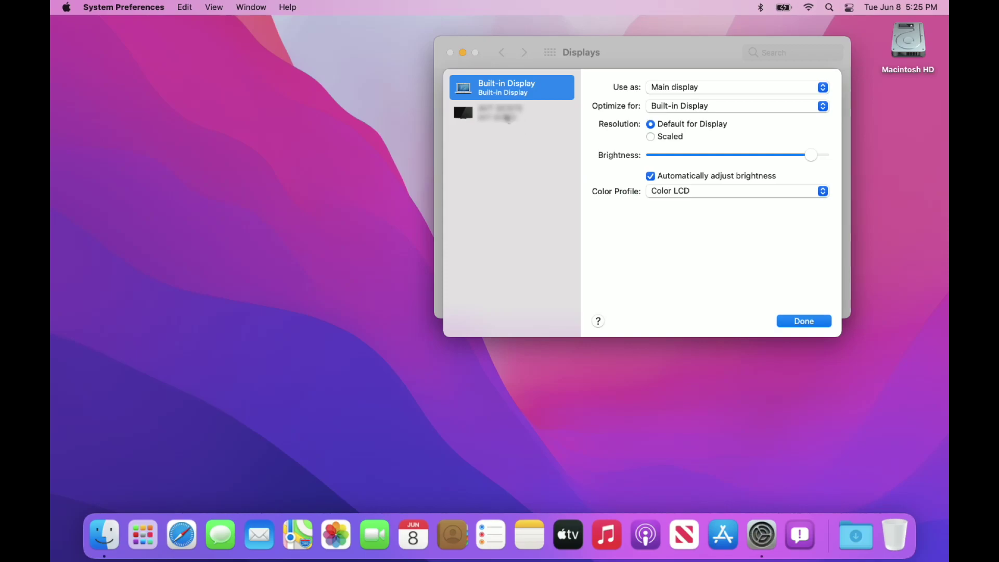
- Stop mirroring the built-in display on the external display and close the display settings
{"action": "left_click", "coordinate": [508, 118]}
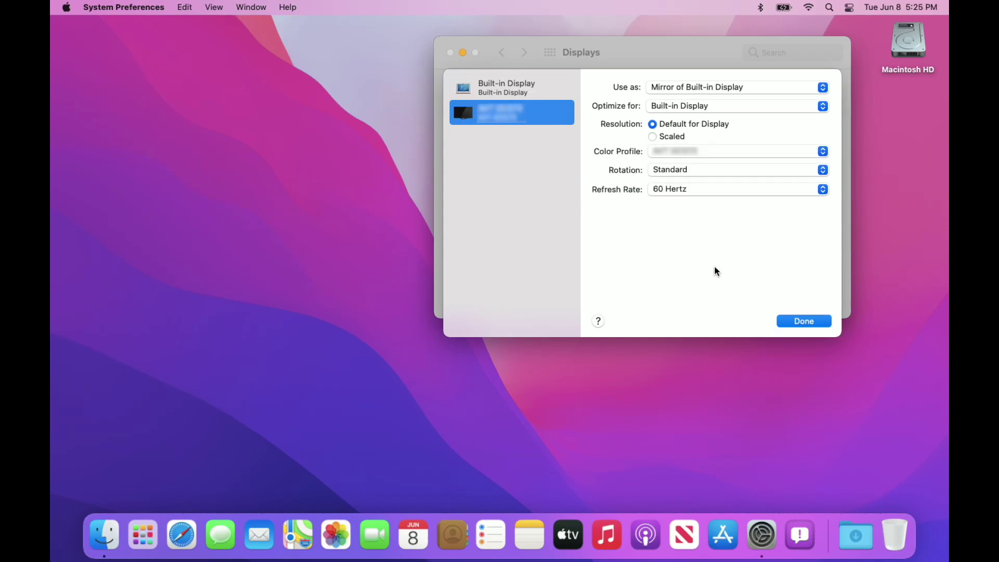
{"action": "left_click", "coordinate": [728, 87]}
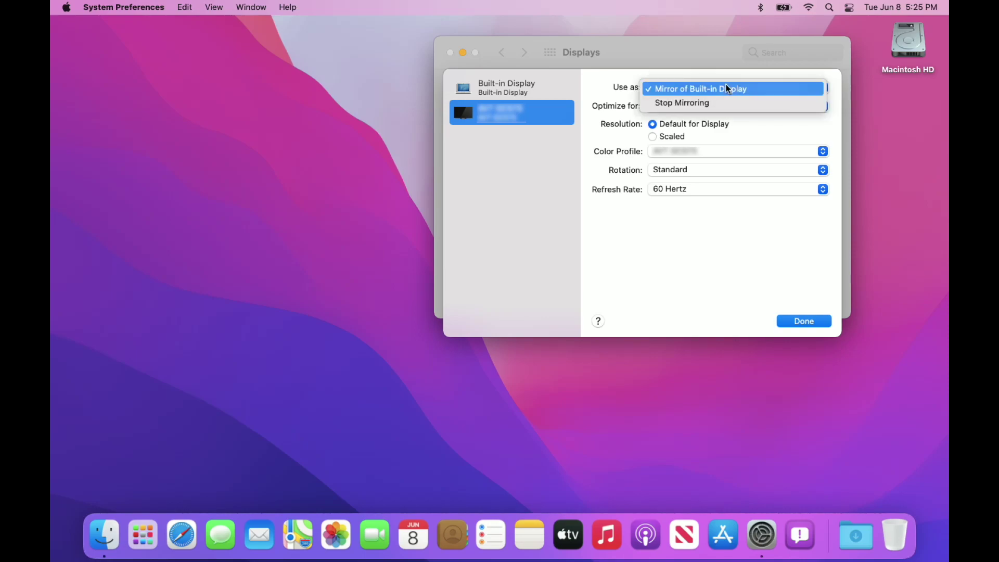
{"action": "left_click", "coordinate": [720, 102]}
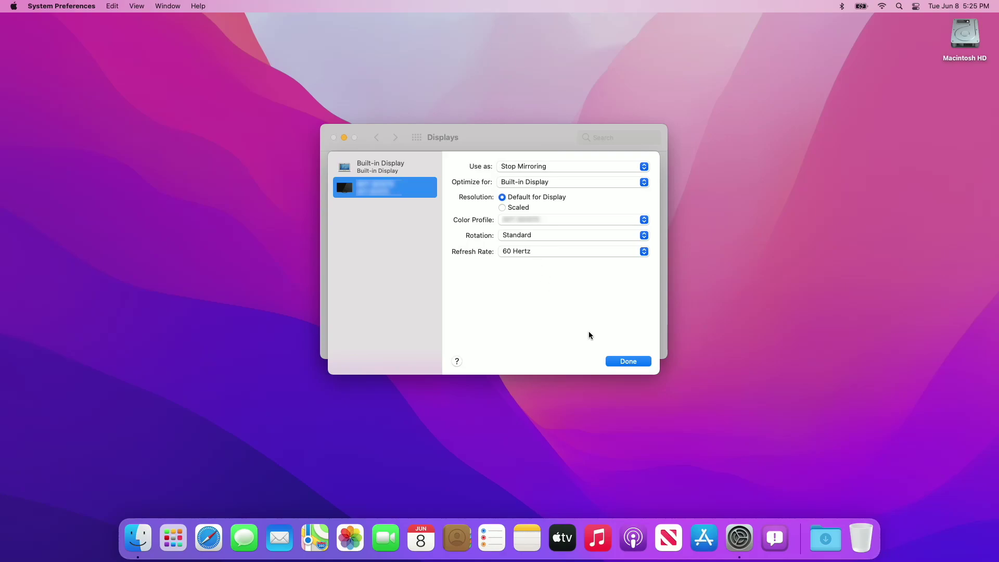
{"action": "left_click", "coordinate": [621, 362]}
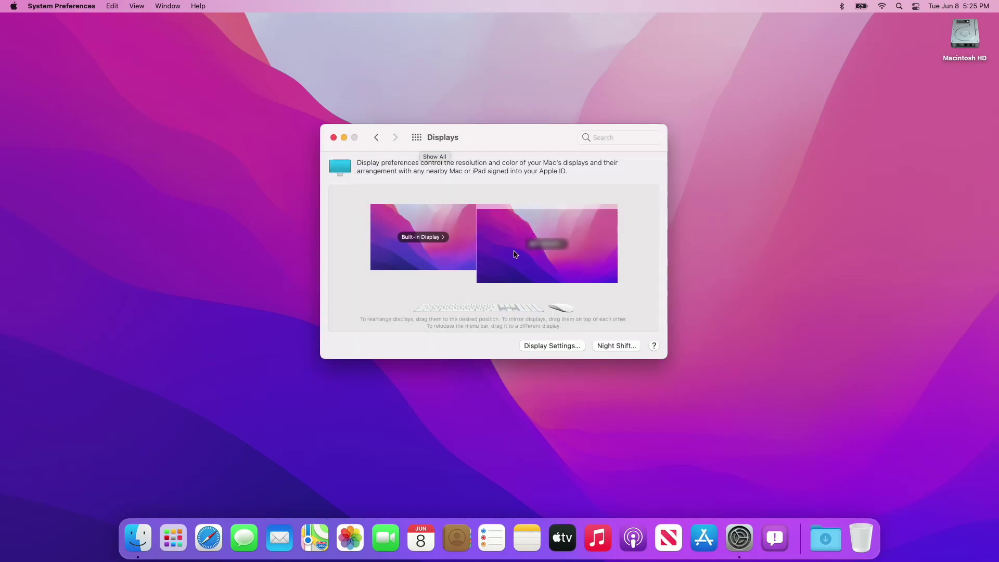
- Open the Night Shift settings for the displays, close them and return to the preferences overview
{"action": "left_click", "coordinate": [625, 348]}
{"action": "left_click", "coordinate": [585, 293]}
{"action": "left_click", "coordinate": [416, 137]}
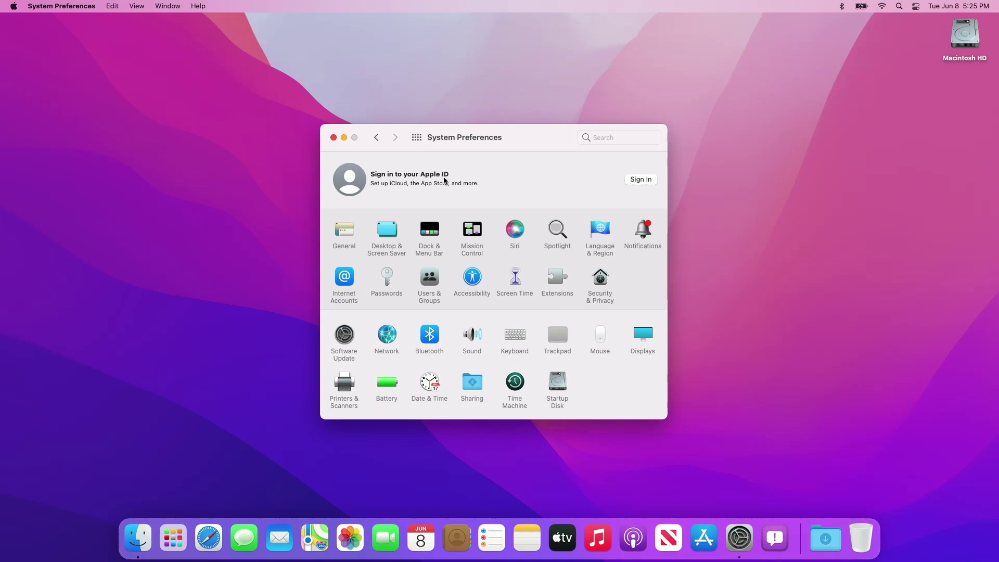
- Switch the General appearance to Dark, to Auto and back to Light, and return to the preferences overview
{"action": "left_click", "coordinate": [344, 232]}
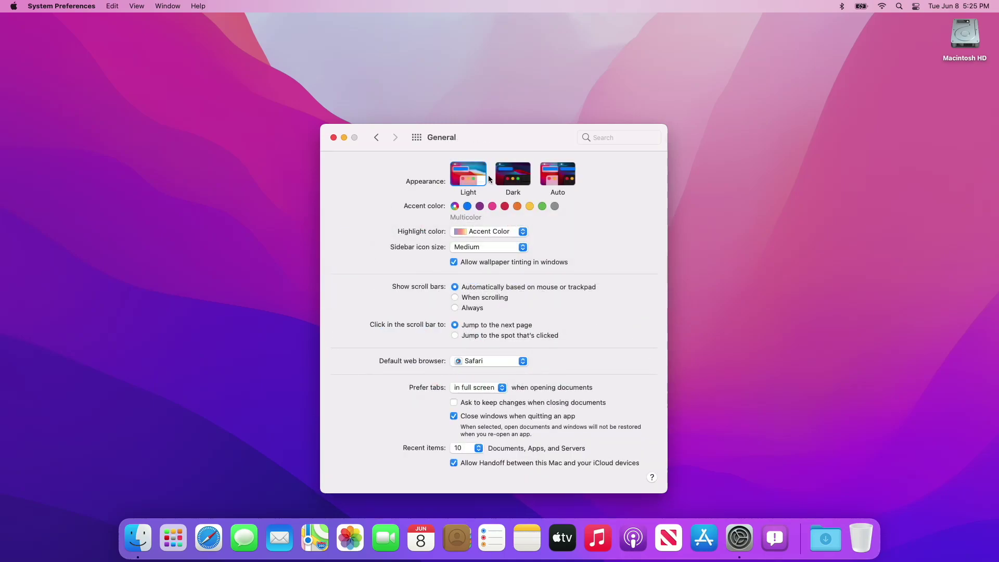
{"action": "left_click", "coordinate": [497, 177]}
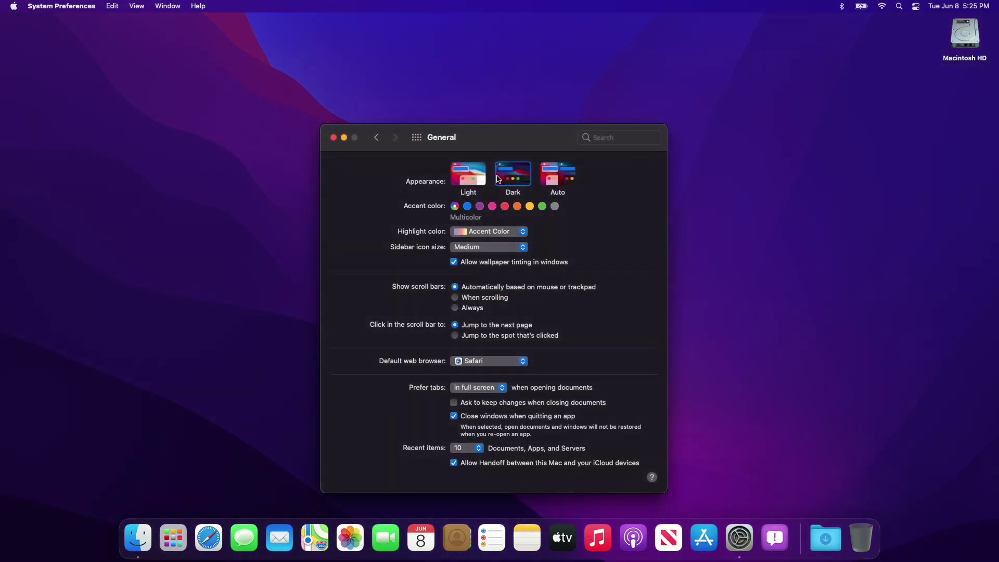
{"action": "left_click", "coordinate": [561, 179]}
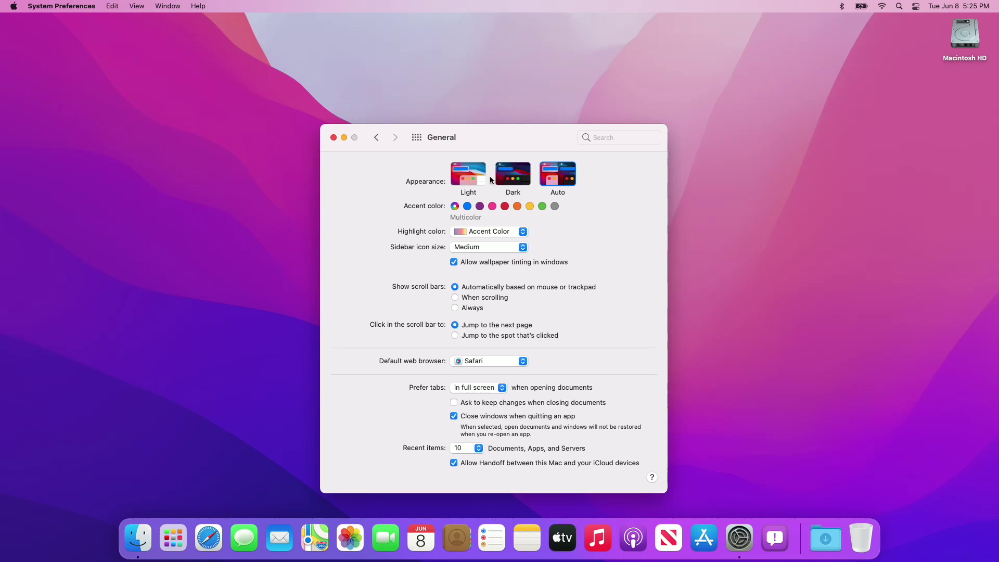
{"action": "left_click", "coordinate": [483, 176]}
{"action": "left_click", "coordinate": [416, 138]}
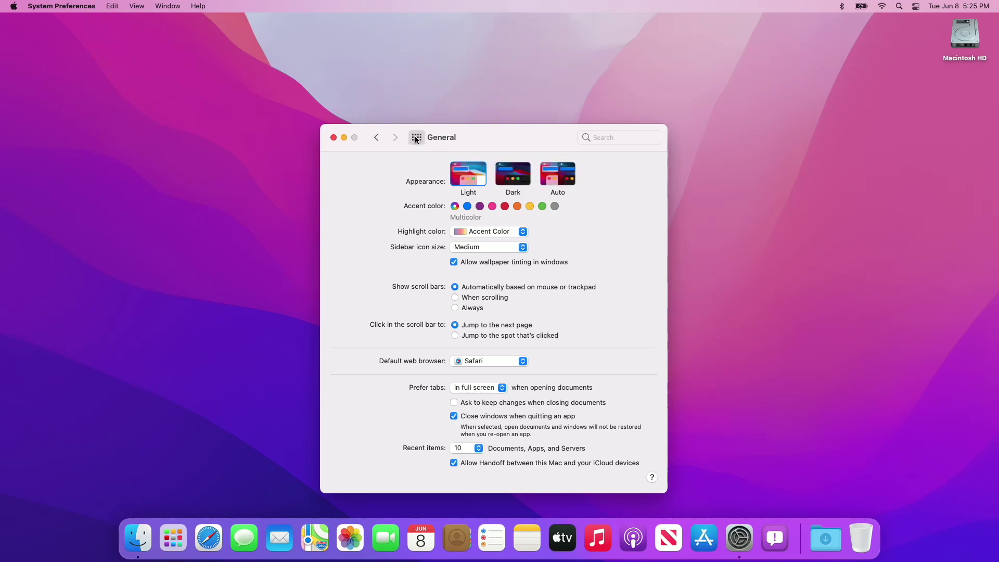
- View the Desktop & Screen Saver, Siri and Passwords preferences one after another, returning to the overview each time
{"action": "left_click", "coordinate": [386, 231]}
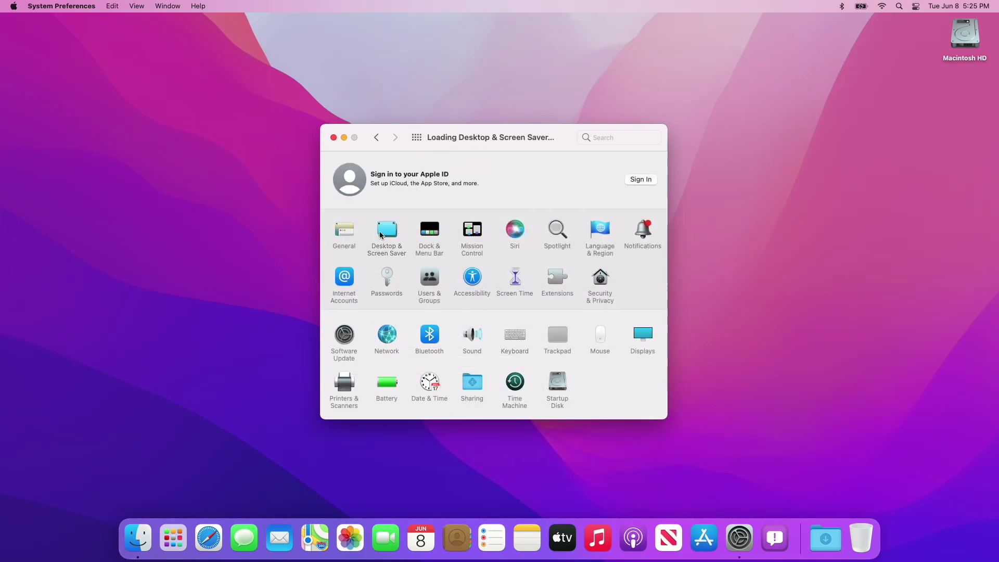
{"action": "left_click", "coordinate": [416, 137]}
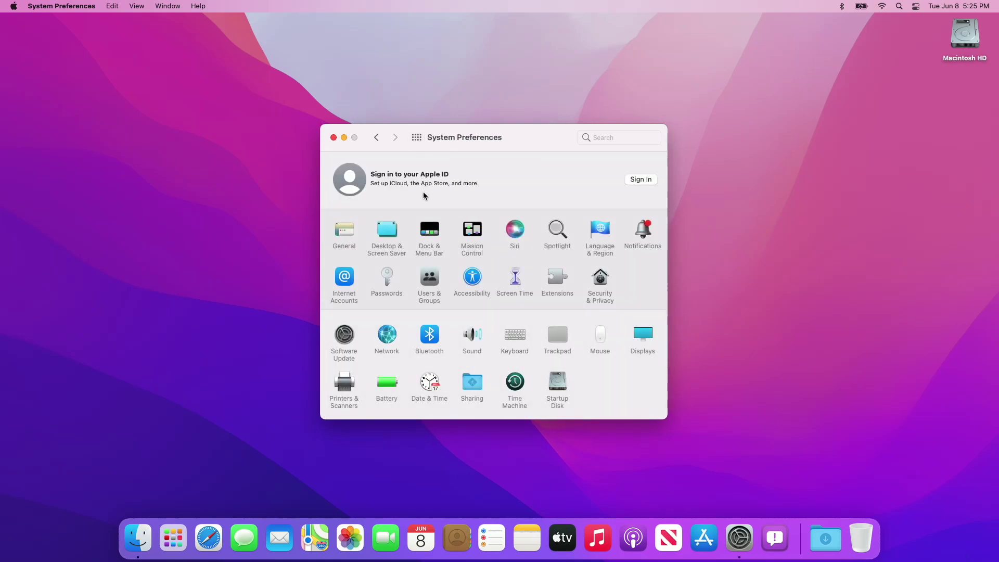
{"action": "left_click", "coordinate": [512, 231]}
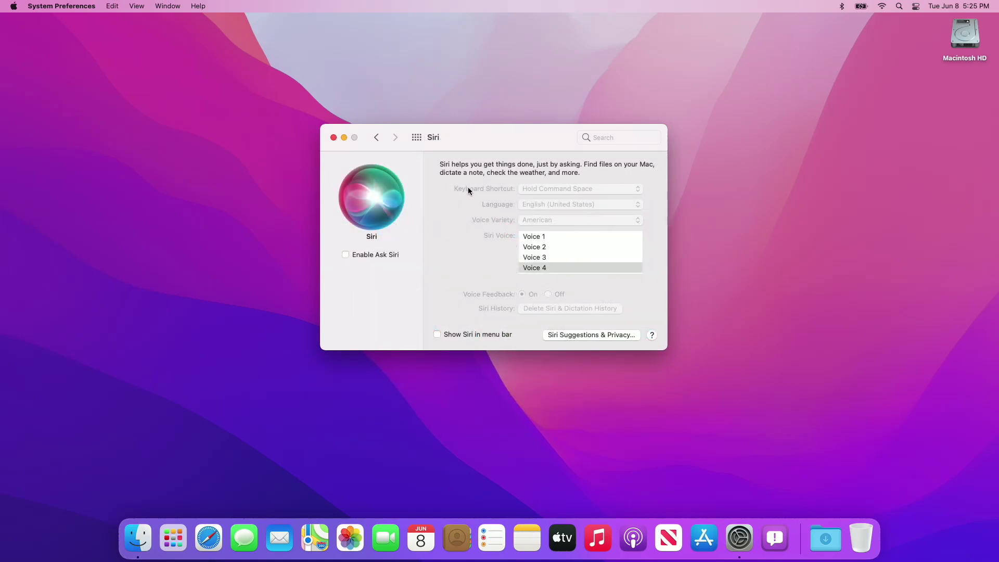
{"action": "left_click", "coordinate": [415, 136]}
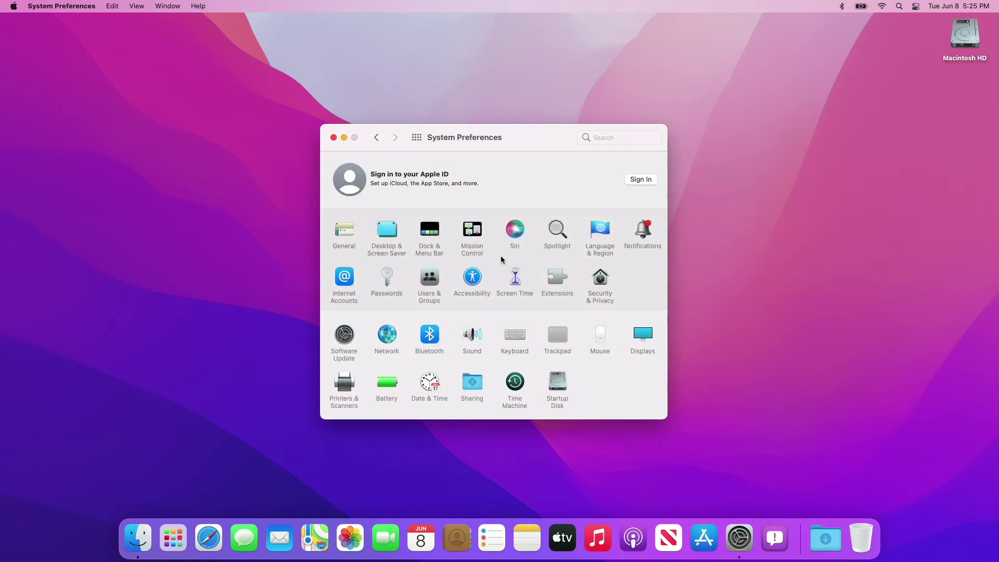
{"action": "left_click", "coordinate": [388, 282]}
{"action": "left_click", "coordinate": [417, 138]}
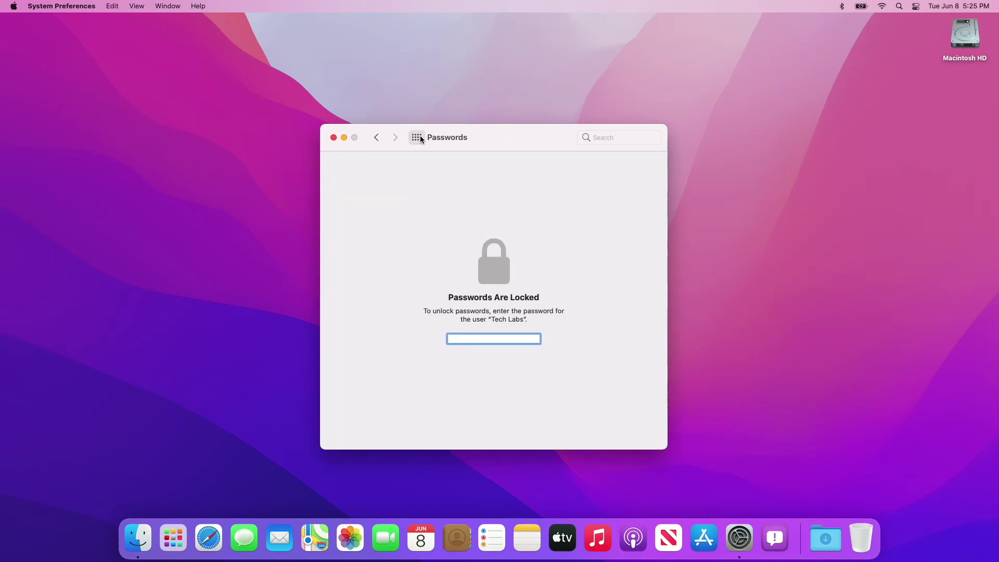
- Review the Notifications, Pickups, Downtime, App Limits, Always Allowed and Content & Privacy sections of Screen Time, and return to the overview
{"action": "left_click", "coordinate": [512, 285]}
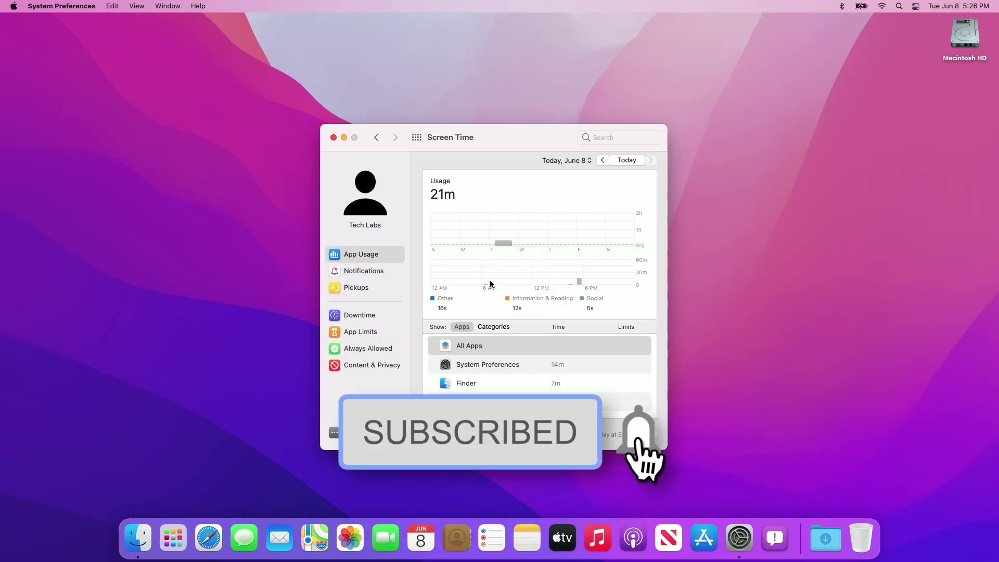
{"action": "left_click", "coordinate": [362, 272]}
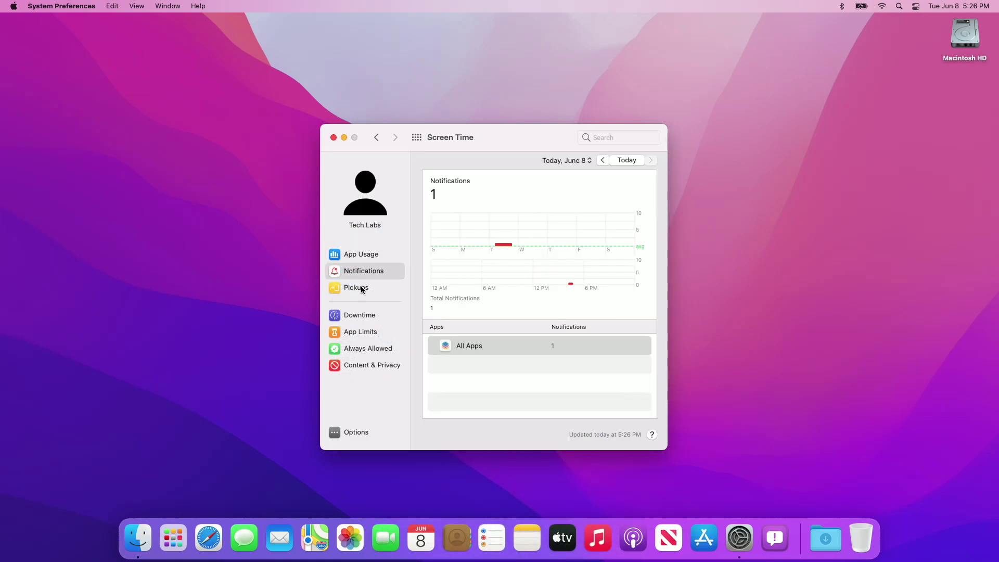
{"action": "left_click", "coordinate": [362, 289]}
{"action": "left_click", "coordinate": [365, 317]}
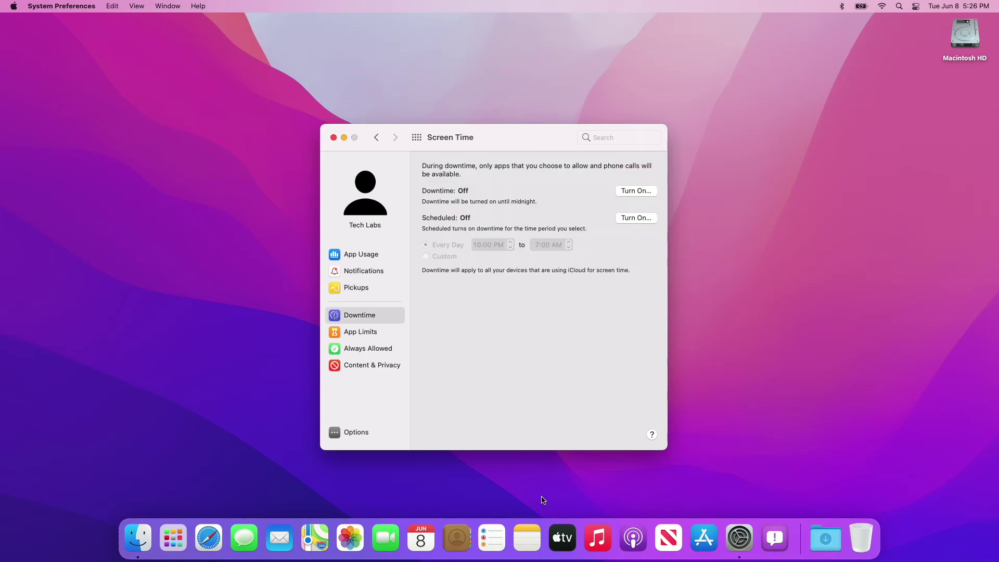
{"action": "left_click", "coordinate": [355, 334]}
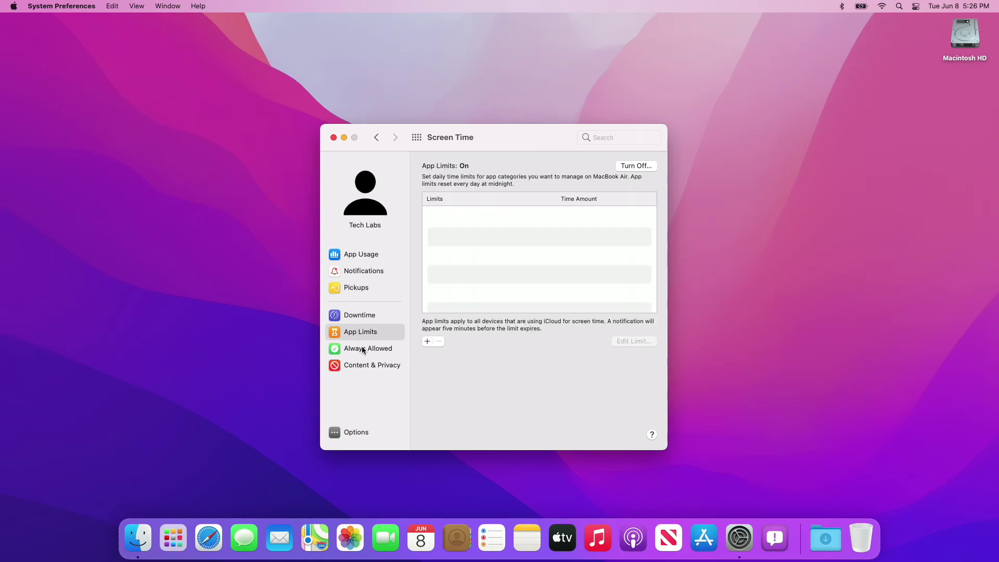
{"action": "left_click", "coordinate": [364, 350]}
{"action": "left_click", "coordinate": [365, 367]}
{"action": "left_click", "coordinate": [417, 137]}
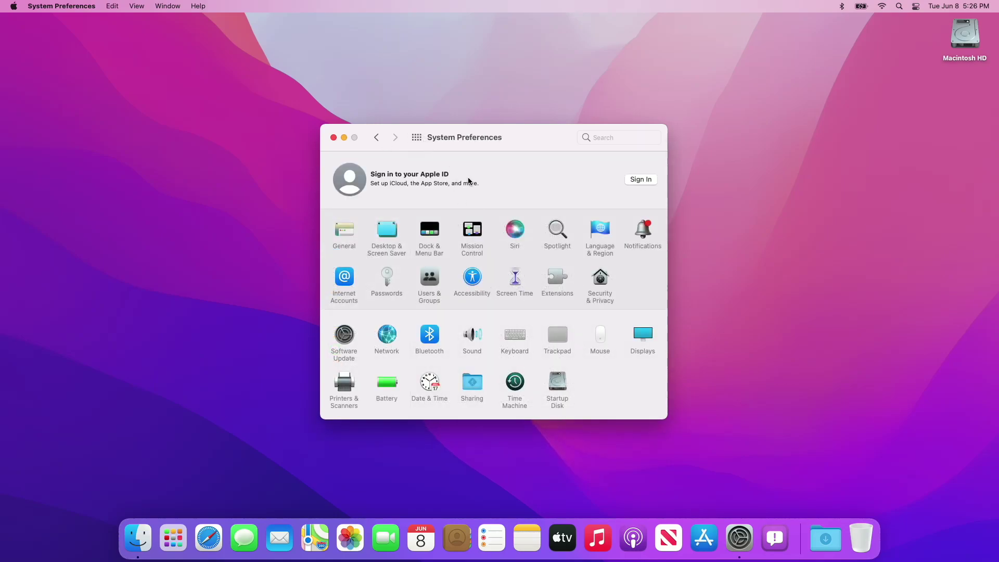
- Close the preferences window, and show and dismiss the Notification Center widgets on the desktop
{"action": "left_click", "coordinate": [333, 138]}
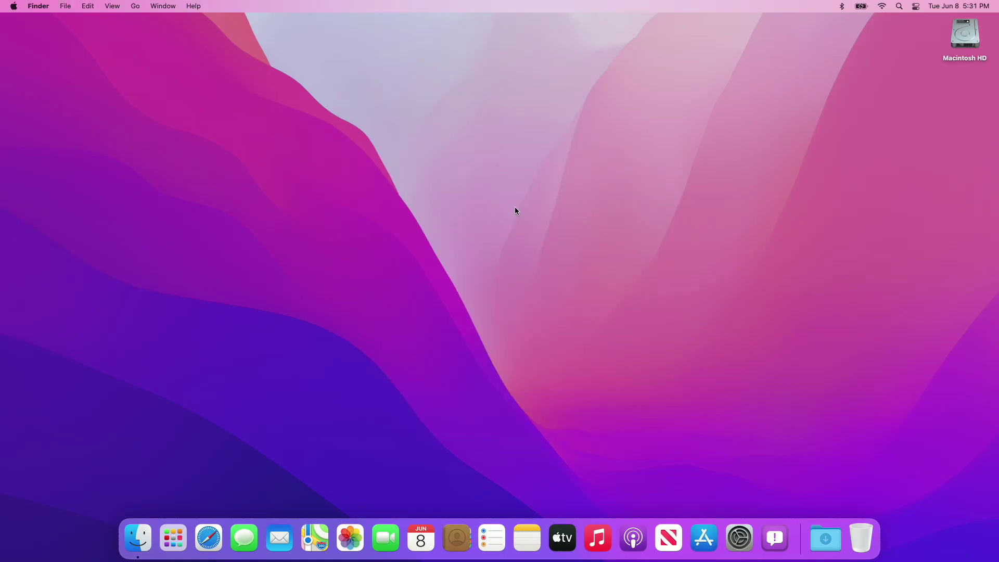
{"action": "left_click", "coordinate": [958, 5]}
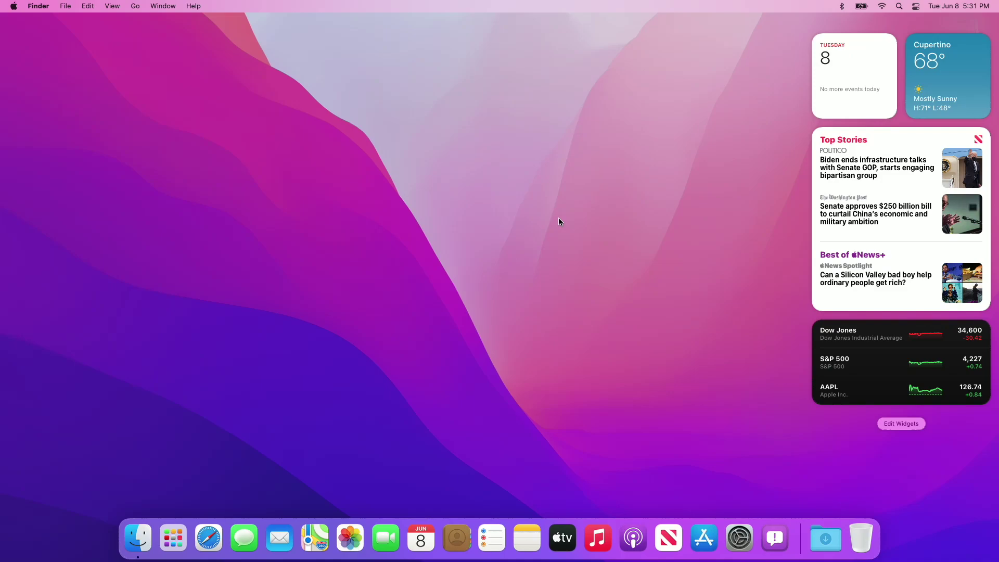
{"action": "left_click", "coordinate": [559, 221]}
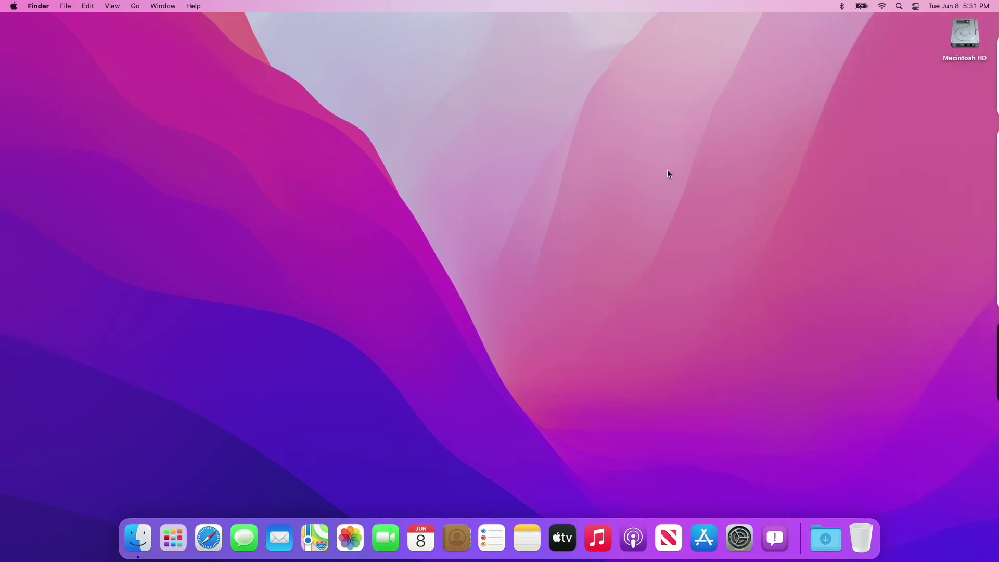
- Turn Wi-Fi and Bluetooth off and back on in Control Center
{"action": "left_click", "coordinate": [917, 7]}
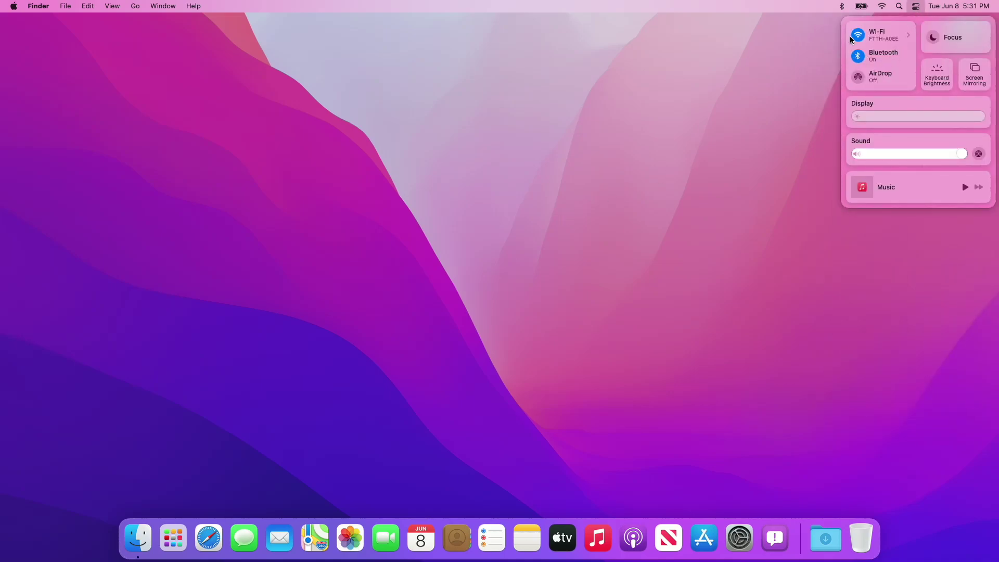
{"action": "left_click", "coordinate": [865, 38]}
{"action": "left_click", "coordinate": [858, 36]}
{"action": "left_click", "coordinate": [860, 56]}
{"action": "left_click", "coordinate": [859, 56]}
- Turn on AirDrop, decline the iCloud sign-in and reopen Control Center
{"action": "left_click", "coordinate": [858, 77]}
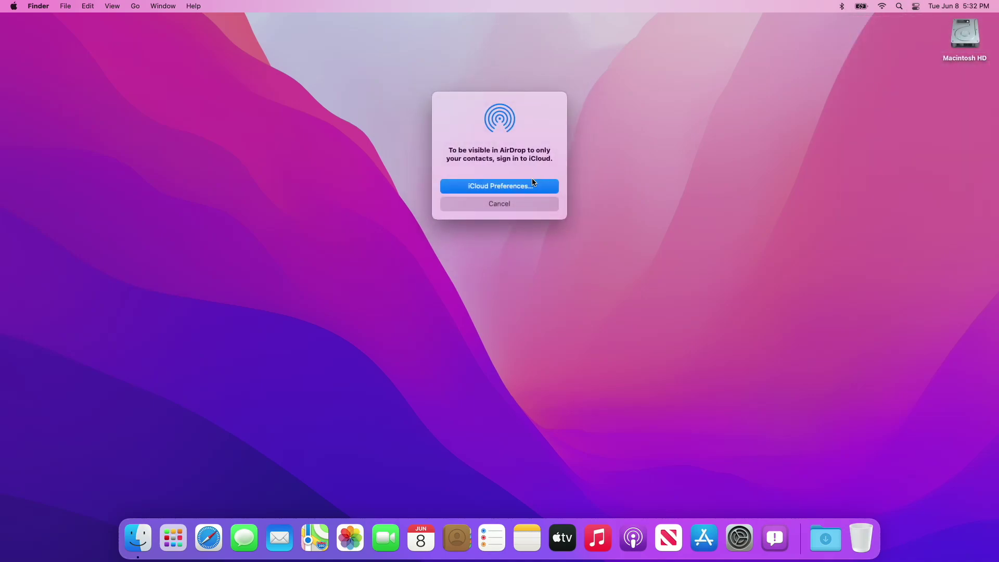
{"action": "left_click", "coordinate": [518, 204]}
{"action": "left_click", "coordinate": [916, 6]}
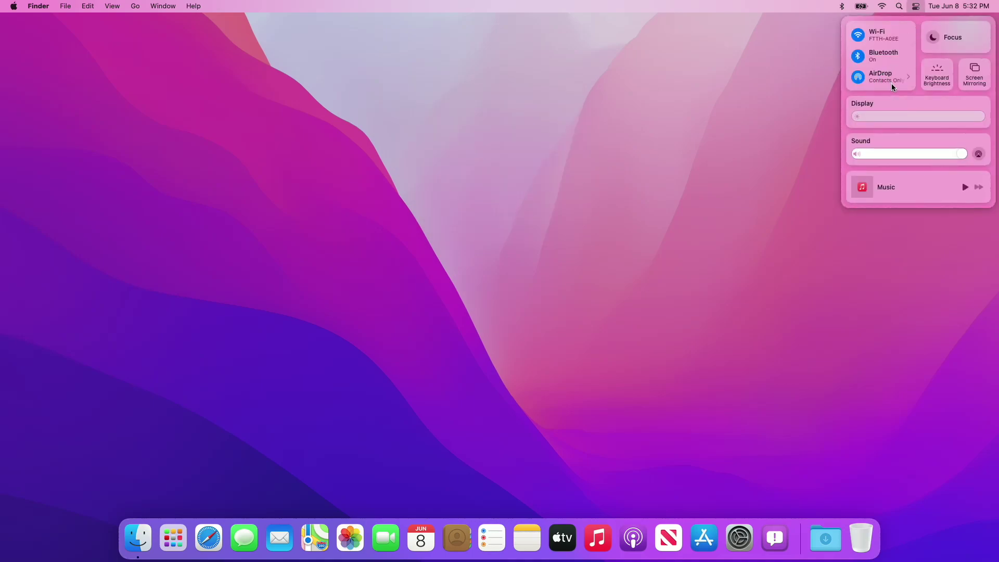
- Lower and raise the sound volume repeatedly, leaving it at maximum
{"action": "mouse_move", "coordinate": [954, 160]}
{"action": "left_mouse_down"}
{"action": "mouse_move", "coordinate": [962, 155]}
{"action": "mouse_move", "coordinate": [854, 156]}
{"action": "mouse_move", "coordinate": [977, 161]}
{"action": "mouse_move", "coordinate": [853, 162]}
{"action": "mouse_move", "coordinate": [952, 165]}
{"action": "left_mouse_up"}
{"action": "key", "text": "XF86AudioLowerVolume"}
{"action": "key", "text": "XF86AudioLowerVolume"}
{"action": "key", "text": "XF86AudioLowerVolume"}
{"action": "key", "text": "XF86AudioLowerVolume"}
{"action": "key", "text": "XF86AudioLowerVolume"}
{"action": "key", "text": "XF86AudioLowerVolume"}
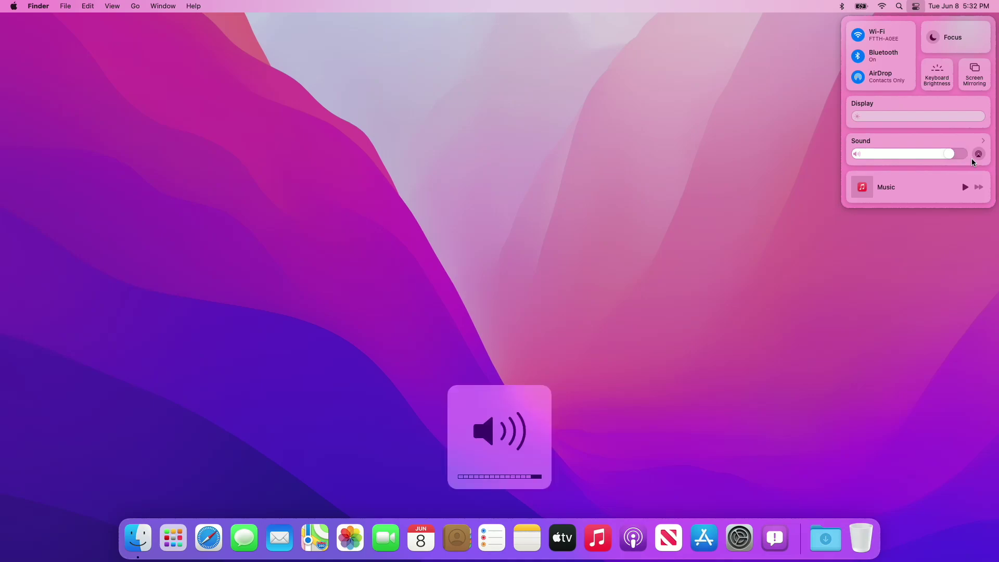
{"action": "key", "text": "XF86AudioRaiseVolume"}
{"action": "key", "text": "XF86AudioRaiseVolume"}
{"action": "key", "text": "XF86AudioRaiseVolume"}
{"action": "key", "text": "XF86AudioRaiseVolume"}
{"action": "key", "text": "XF86AudioRaiseVolume"}
{"action": "key", "text": "XF86AudioRaiseVolume"}
{"action": "key", "text": "XF86AudioLowerVolume"}
{"action": "key", "text": "XF86AudioLowerVolume"}
{"action": "key", "text": "XF86AudioLowerVolume"}
{"action": "key", "text": "XF86AudioLowerVolume"}
{"action": "key", "text": "XF86AudioLowerVolume"}
{"action": "key", "text": "XF86AudioRaiseVolume"}
{"action": "key", "text": "XF86AudioRaiseVolume"}
- Mute and unmute the sound twice
{"action": "key", "text": "XF86AudioMute"}
{"action": "key", "text": "XF86AudioMute"}
{"action": "key", "text": "XF86AudioMute"}
{"action": "key", "text": "XF86AudioMute"}
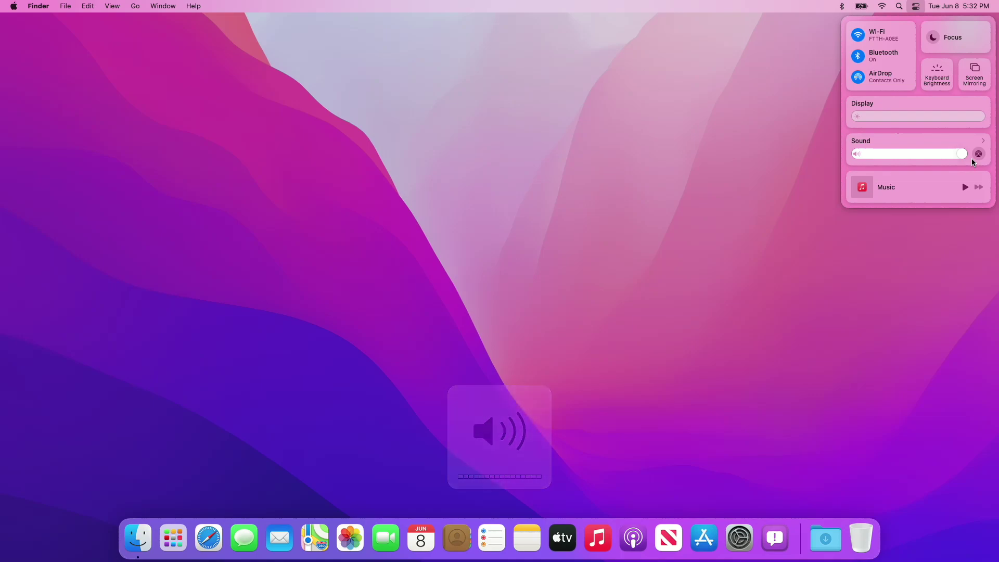
- Turn the Do Not Disturb focus on and off again from Control Center
{"action": "left_click", "coordinate": [955, 39]}
{"action": "left_click", "coordinate": [875, 49]}
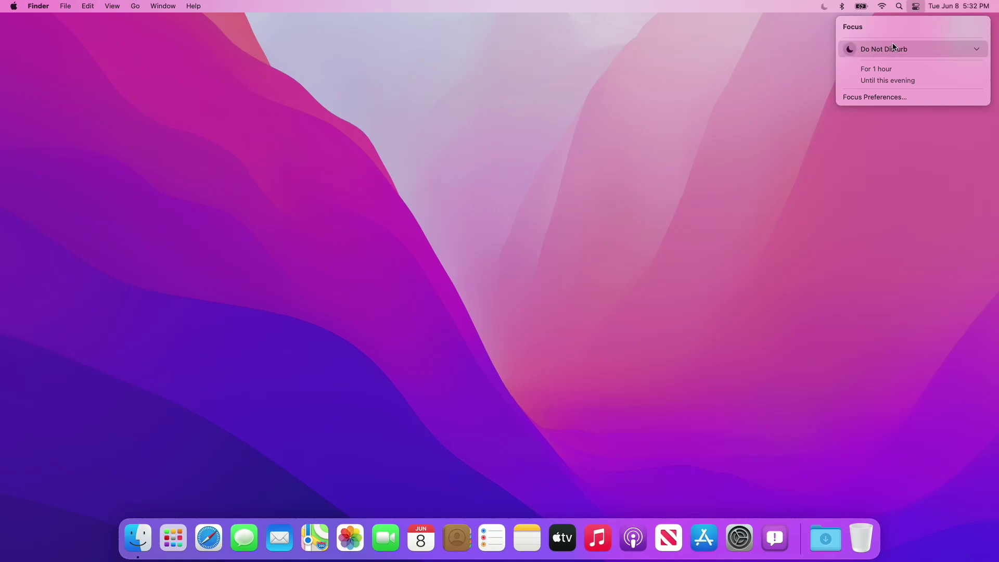
{"action": "left_click", "coordinate": [892, 48]}
- Adjust the keyboard brightness in Control Center, leaving it near maximum
{"action": "left_click", "coordinate": [963, 68]}
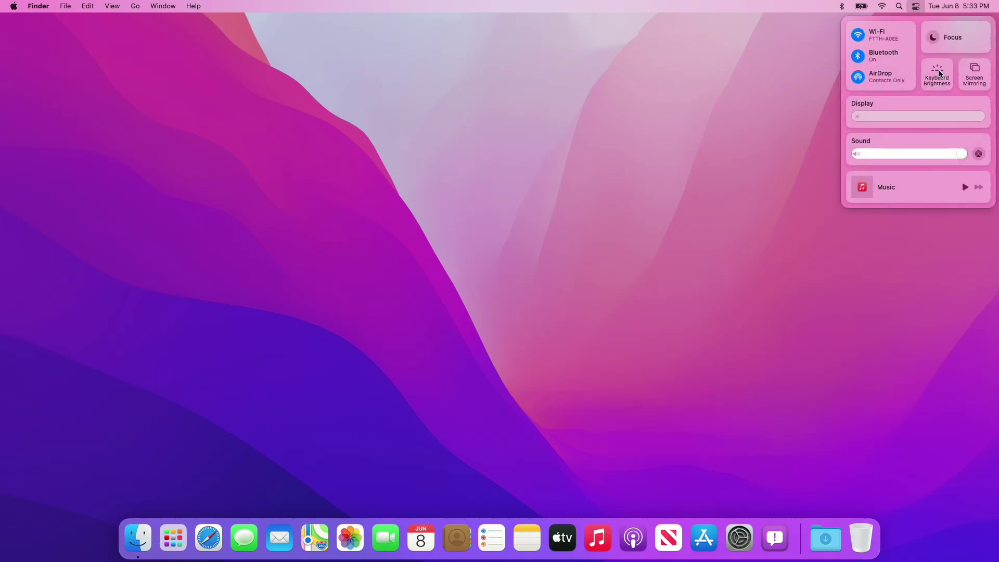
{"action": "left_click", "coordinate": [940, 74]}
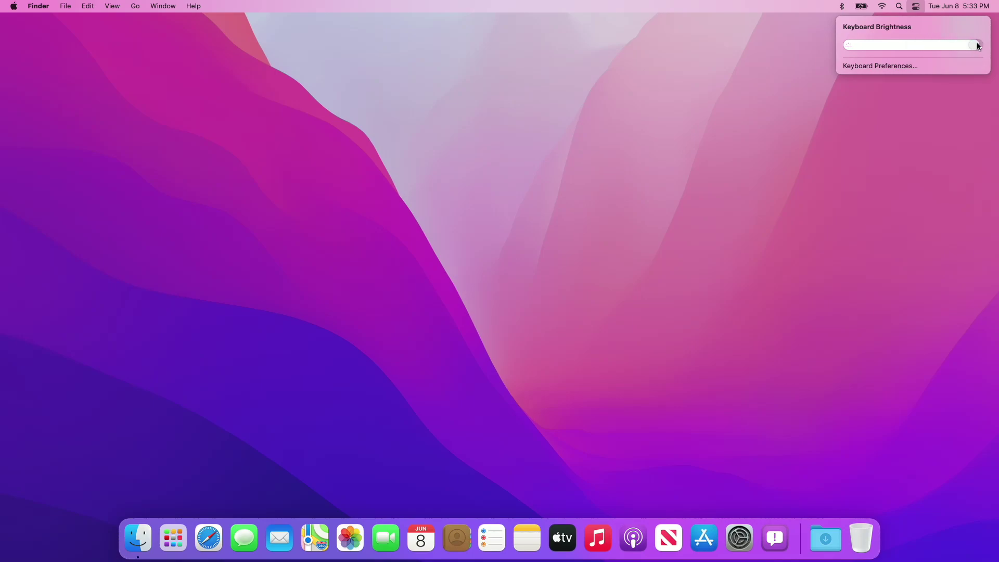
{"action": "left_click_drag", "start_coordinate": [887, 50], "coordinate": [966, 48]}
- Set the external display to Mirror of Built-in Display in the display settings and raise the keyboard brightness to maximum
{"action": "left_click", "coordinate": [916, 7]}
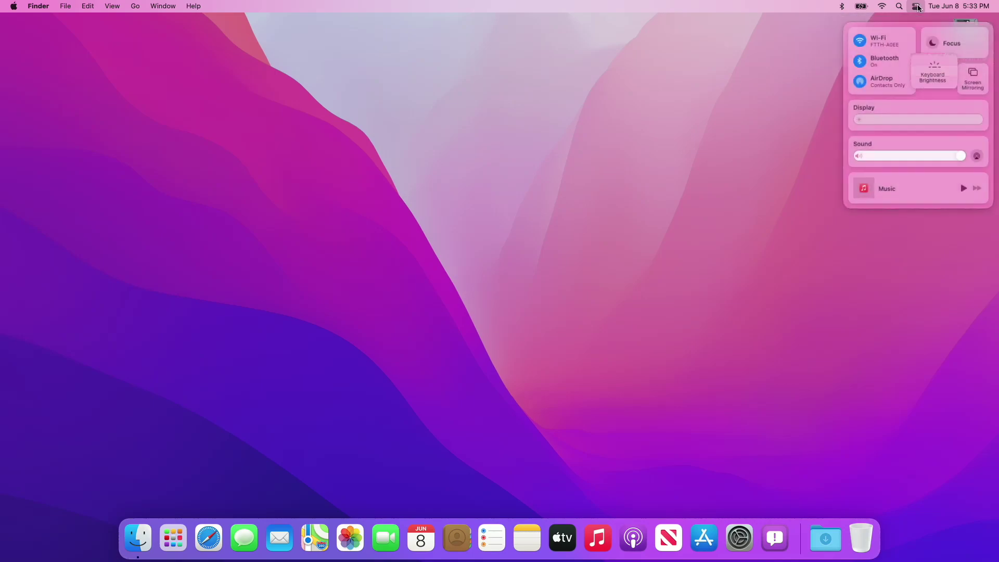
{"action": "left_click", "coordinate": [969, 73]}
{"action": "left_click", "coordinate": [932, 50]}
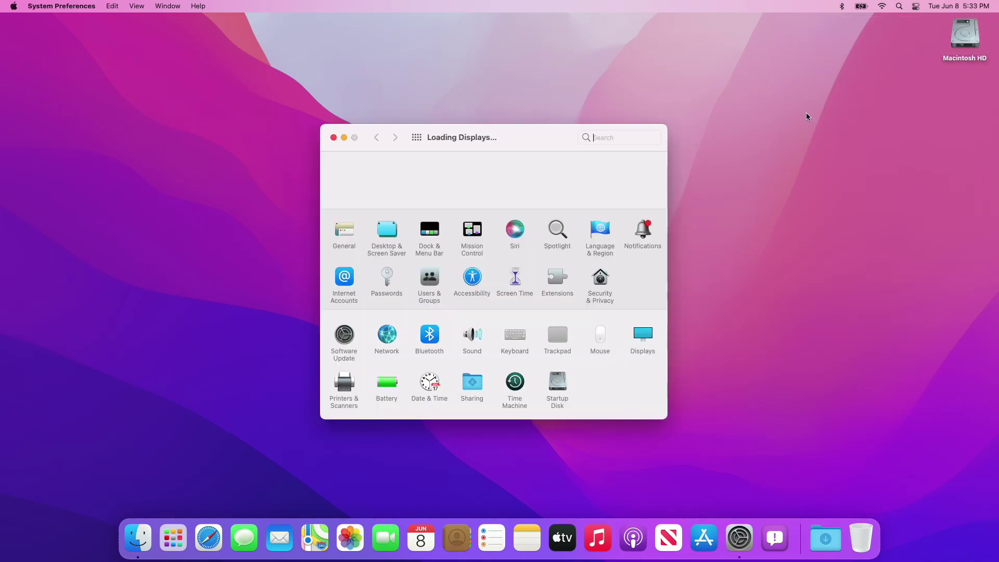
{"action": "left_click", "coordinate": [578, 345]}
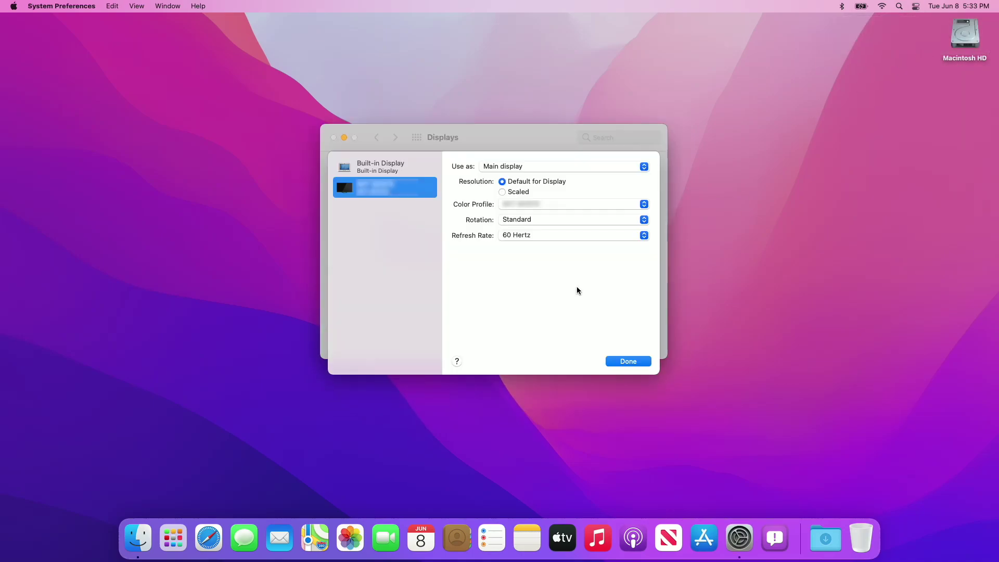
{"action": "left_click", "coordinate": [530, 168]}
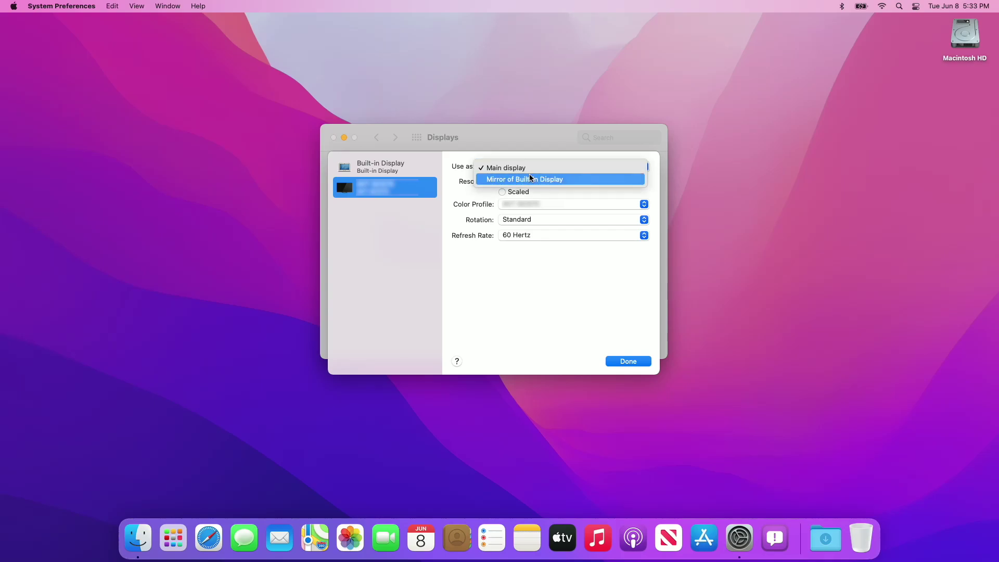
{"action": "left_click", "coordinate": [530, 177]}
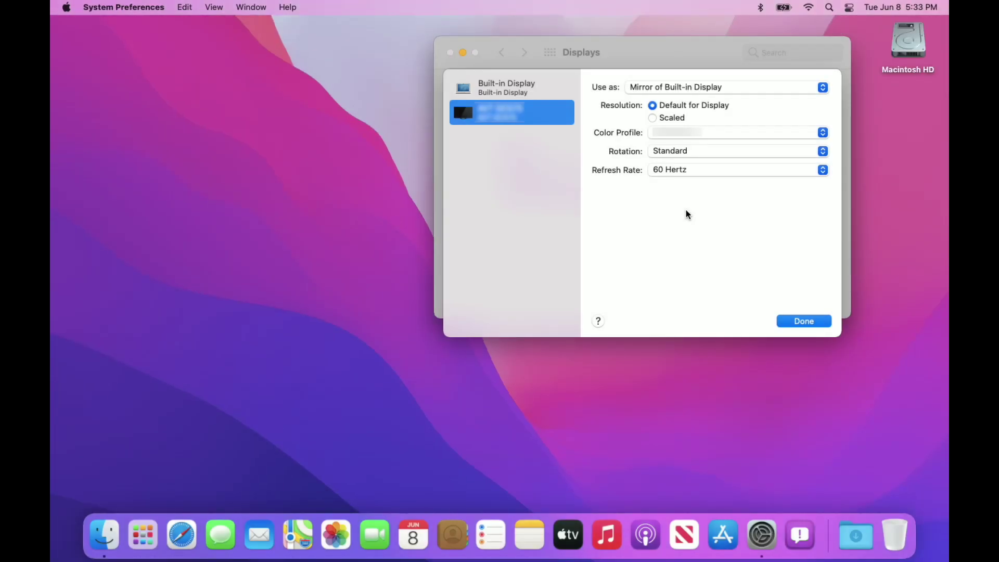
{"action": "key", "text": "XF86MonBrightnessUp"}
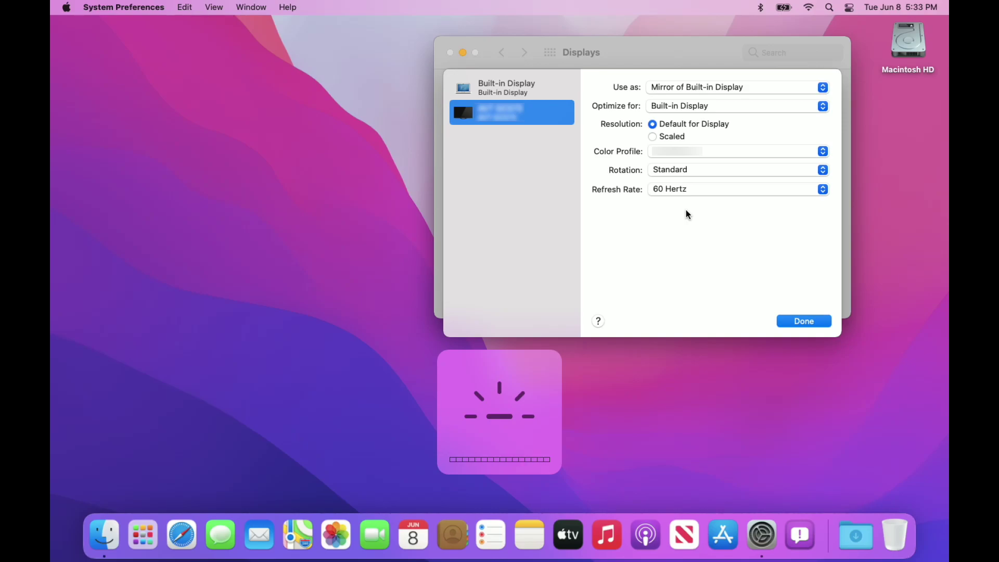
- Stop mirroring on the external display, finish the display settings and close the preferences window
{"action": "left_click", "coordinate": [693, 88]}
{"action": "left_click", "coordinate": [693, 100]}
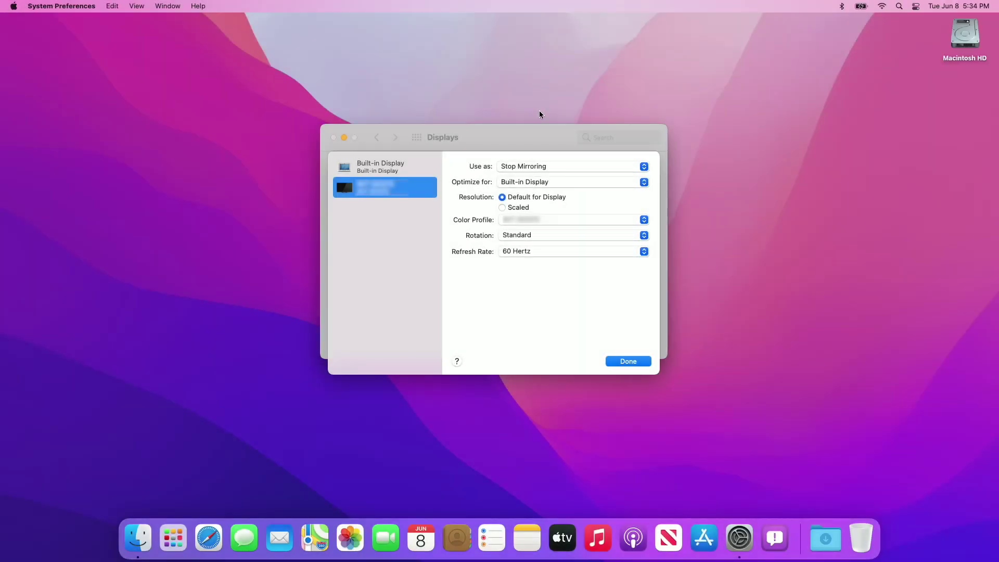
{"action": "left_click", "coordinate": [627, 361]}
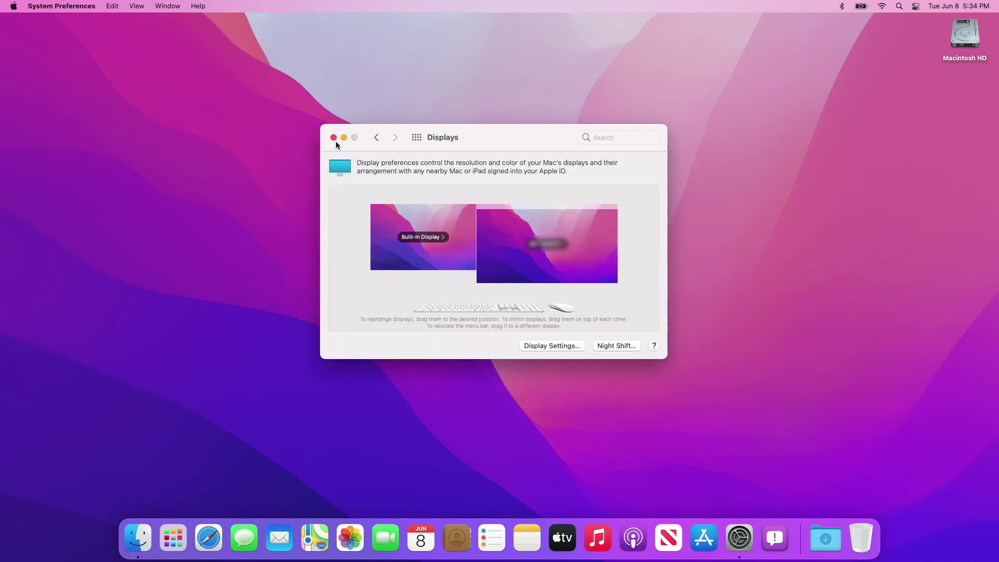
{"action": "left_click", "coordinate": [334, 138]}
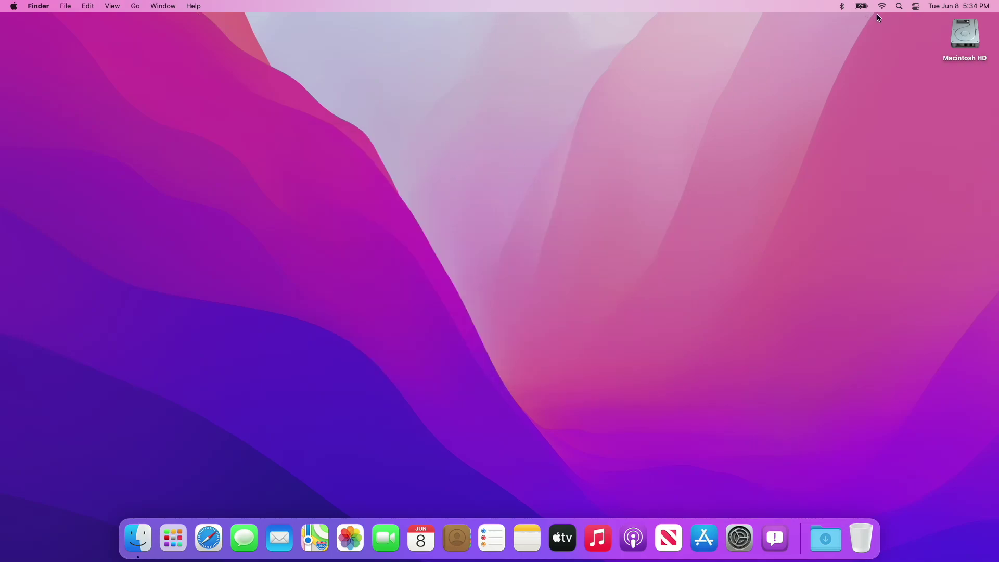
- Open and dismiss Spotlight Search, and reselect the preferred Wi-Fi network FTTH-A0EE
{"action": "left_click", "coordinate": [900, 7]}
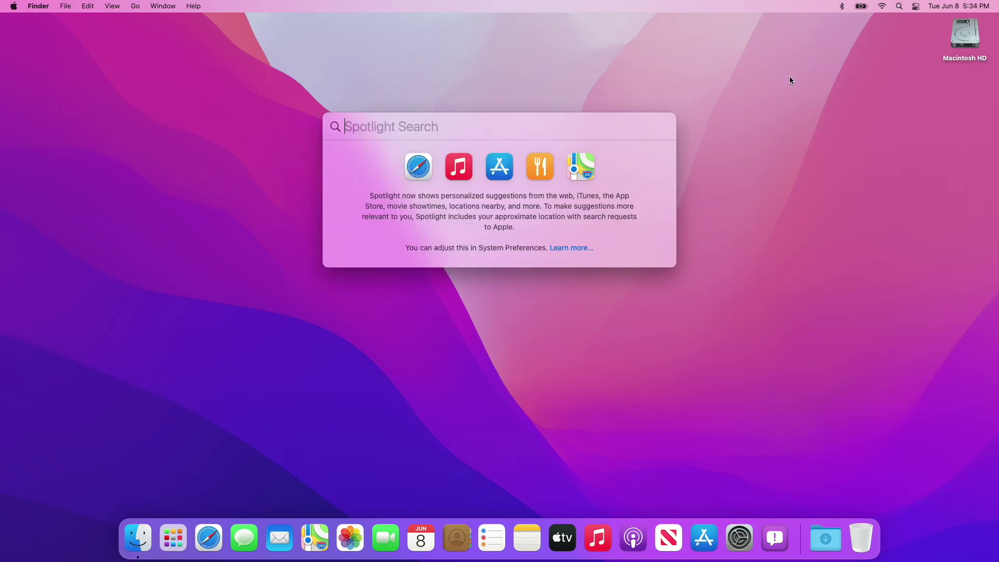
{"action": "key", "text": "Escape"}
{"action": "left_click", "coordinate": [882, 7]}
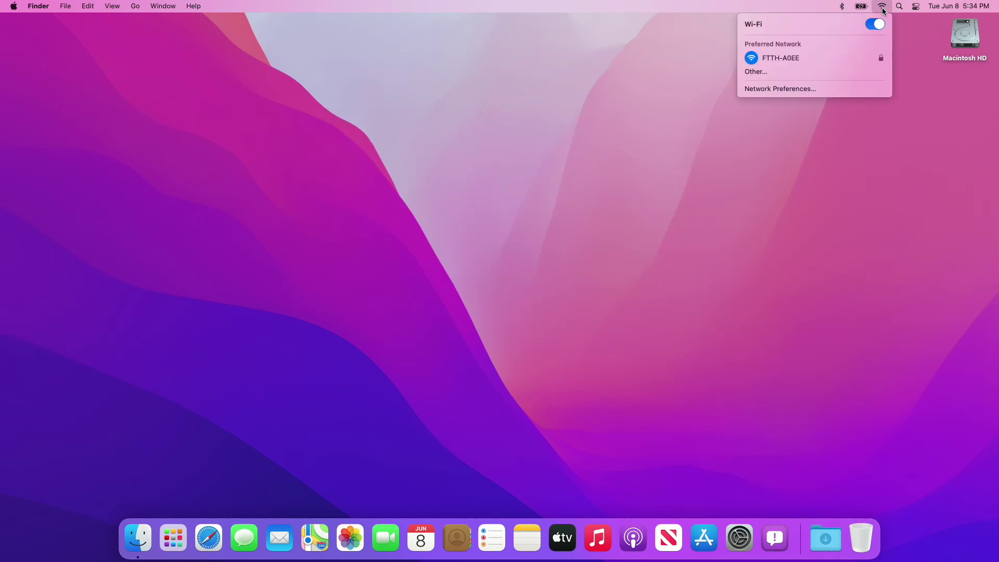
{"action": "left_click", "coordinate": [752, 62]}
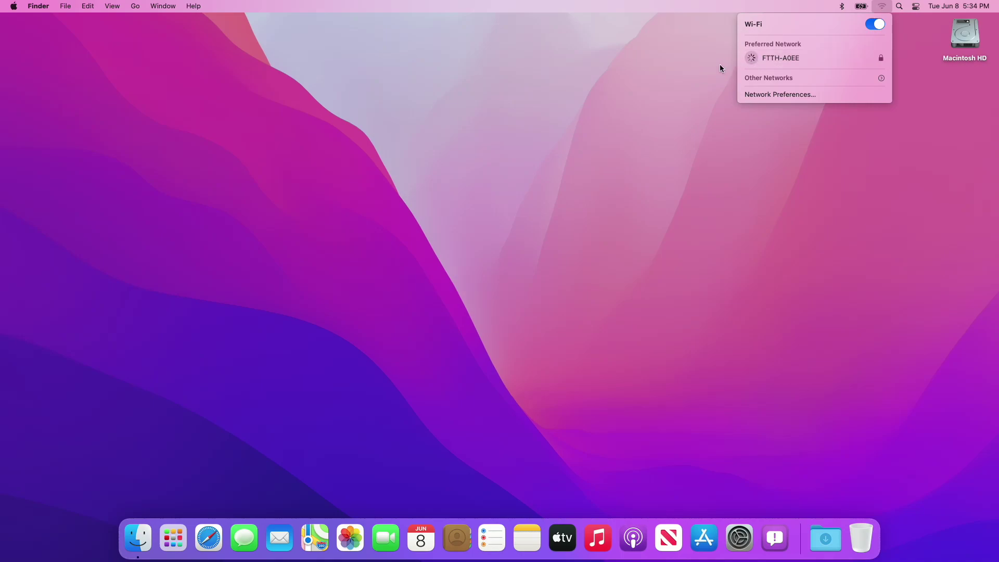
{"action": "left_click", "coordinate": [720, 65]}
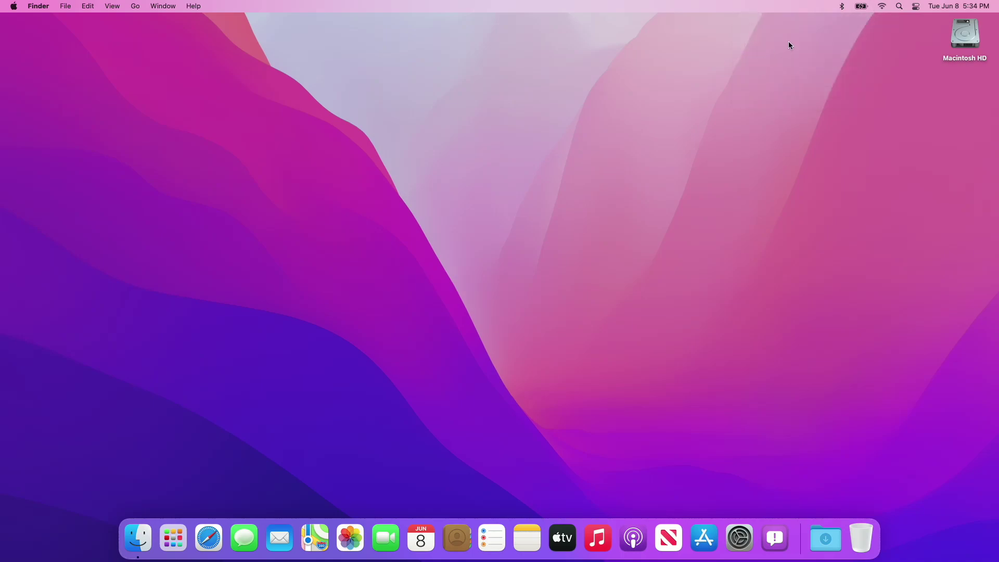
- Check the battery status and try to connect to the Bluetooth device LG Monitor(81)
{"action": "left_click", "coordinate": [860, 6]}
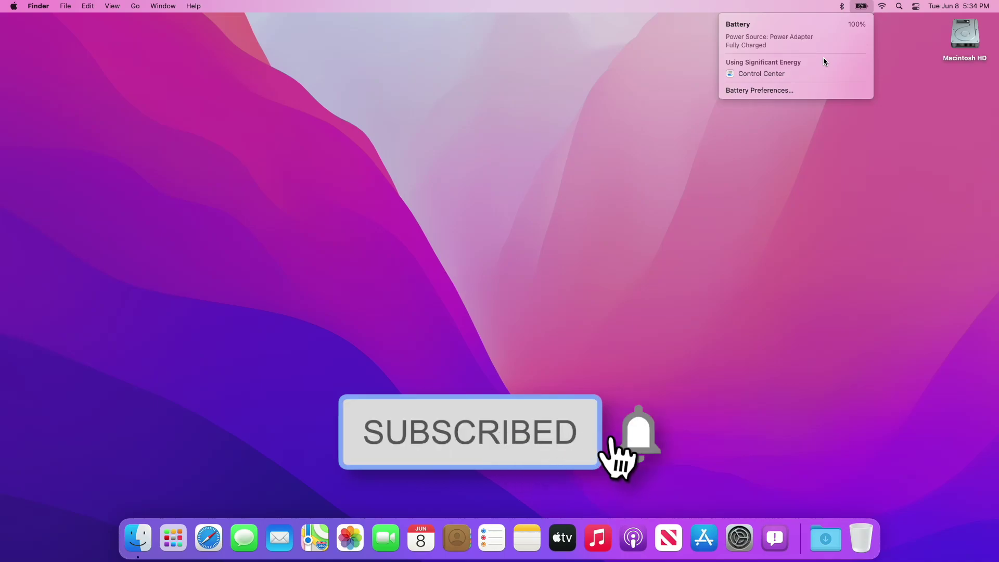
{"action": "left_click", "coordinate": [669, 59]}
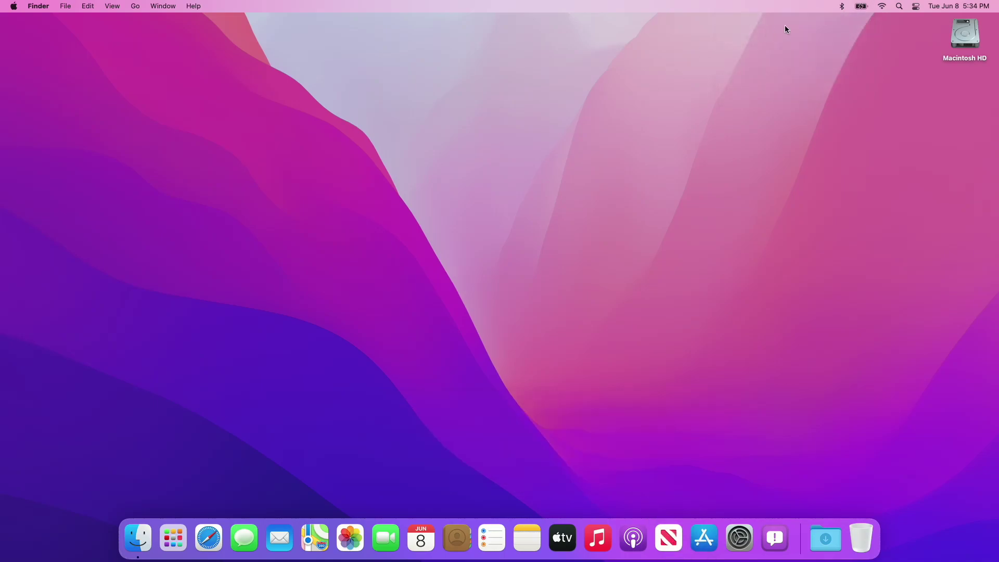
{"action": "left_click", "coordinate": [842, 6]}
{"action": "left_click", "coordinate": [868, 59]}
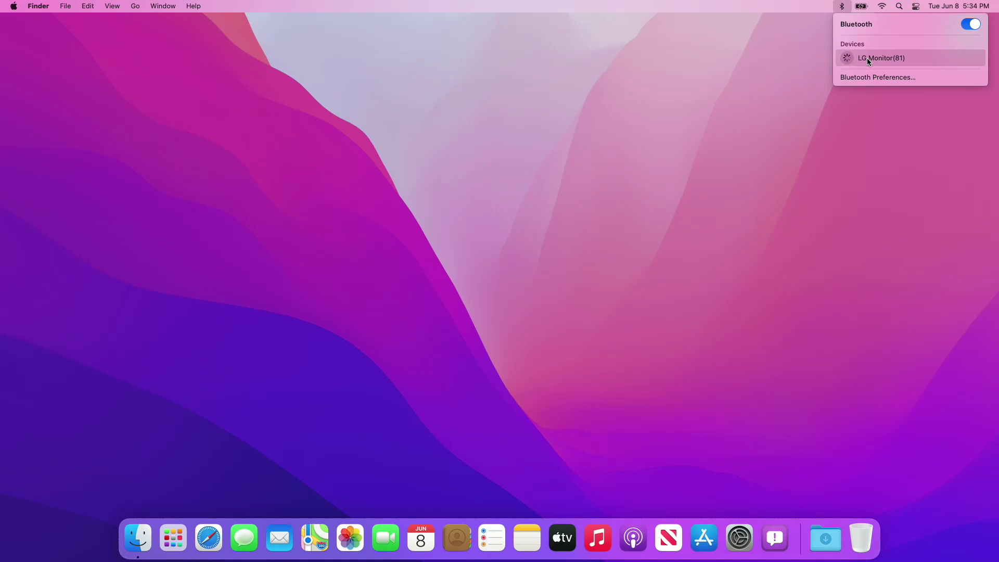
{"action": "left_click", "coordinate": [787, 74]}
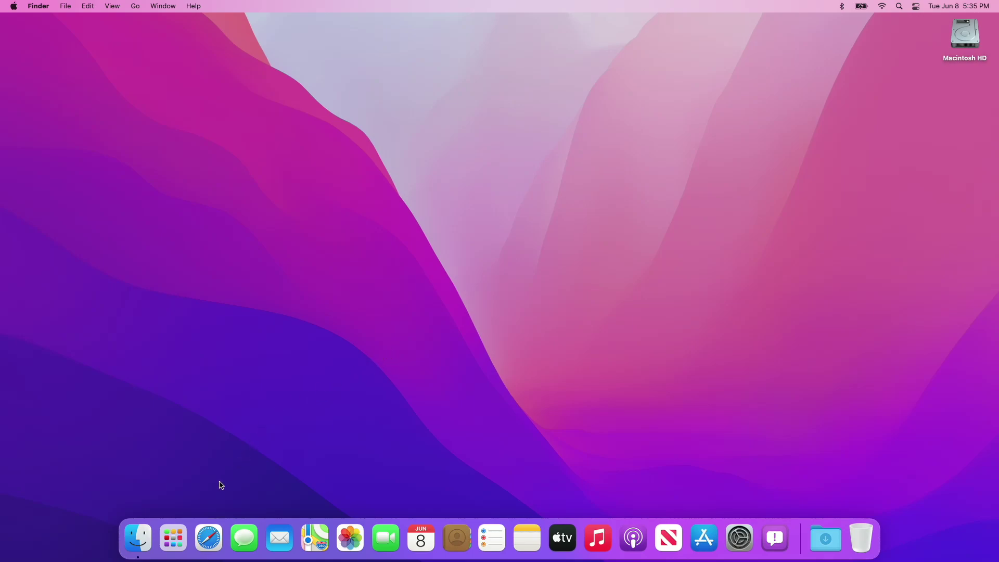
- Look through the Launchpad pages and the apps in the Other folder, and return to the desktop
{"action": "left_click", "coordinate": [181, 533]}
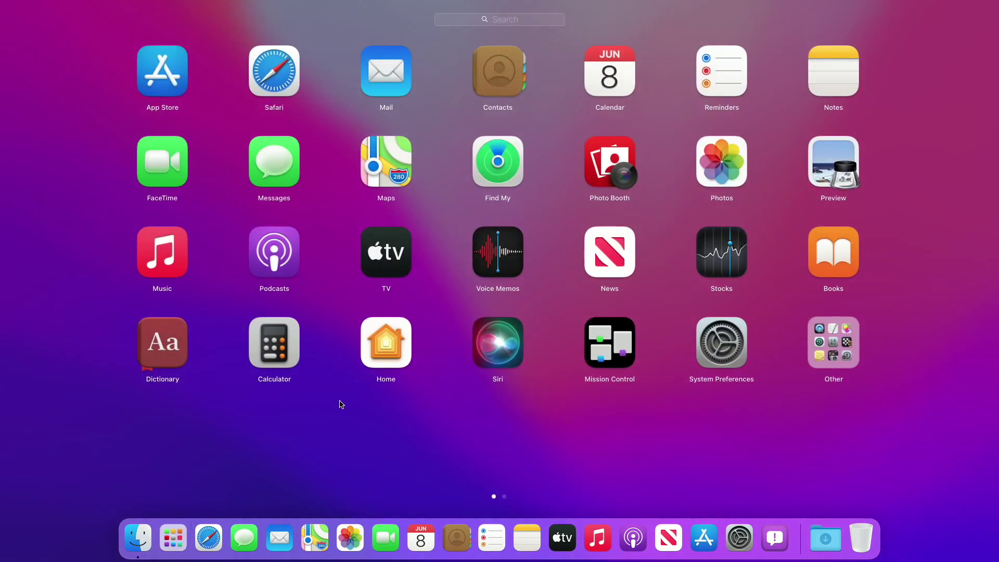
{"action": "scroll", "coordinate": [341, 405], "scroll_direction": "right", "scroll_amount": 3}
{"action": "scroll", "coordinate": [342, 405], "scroll_direction": "left", "scroll_amount": 3}
{"action": "left_click", "coordinate": [836, 343]}
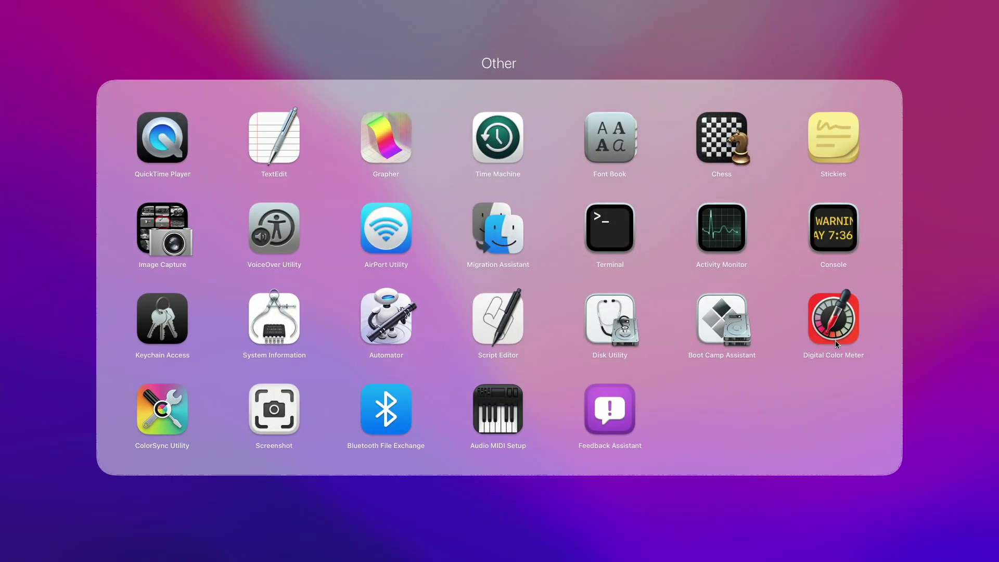
{"action": "left_click", "coordinate": [932, 343]}
{"action": "left_click", "coordinate": [363, 436]}
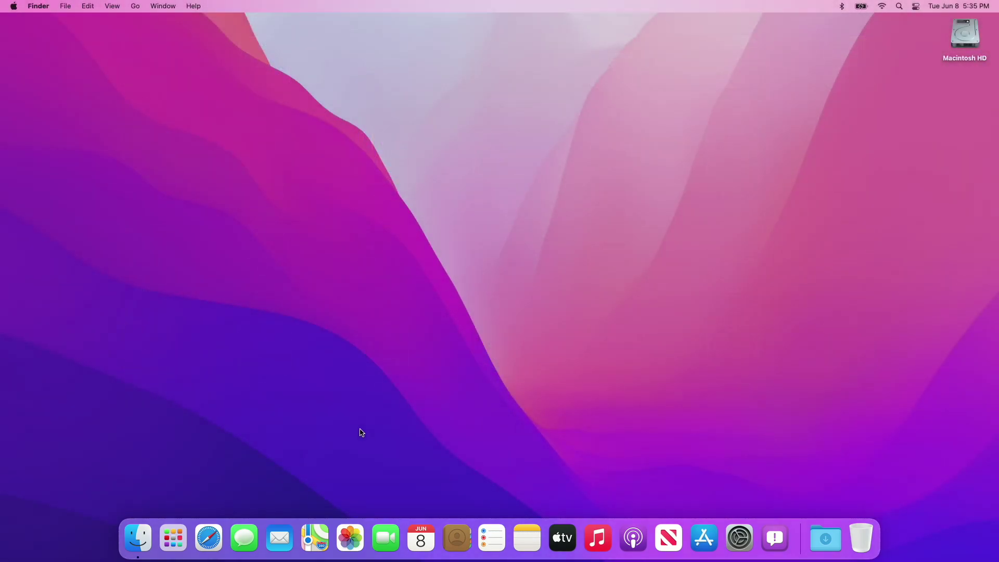
- Open the Apple favorite in Safari and browse its home page down to the footer and back to the beginning
{"action": "left_click", "coordinate": [208, 537]}
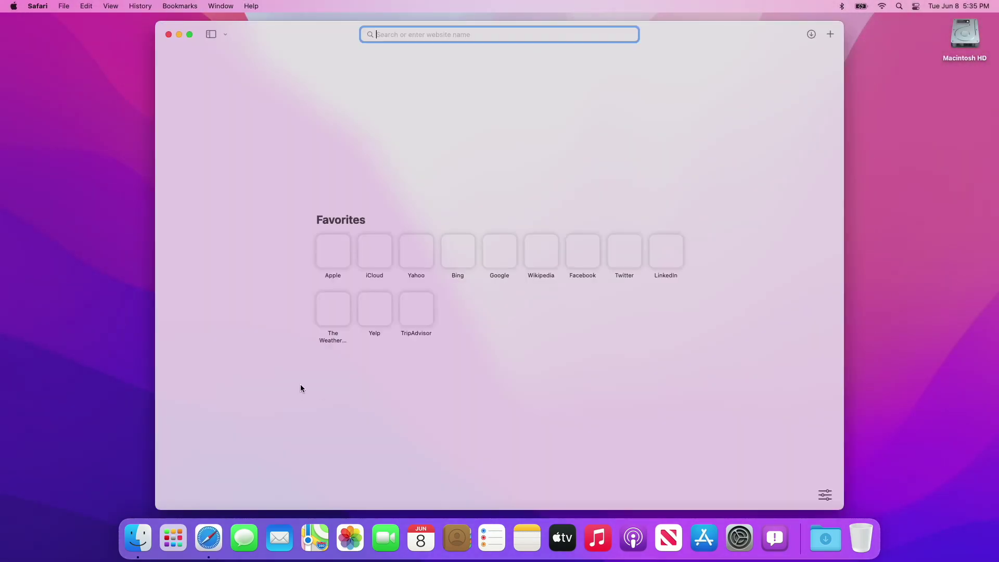
{"action": "left_click", "coordinate": [334, 217]}
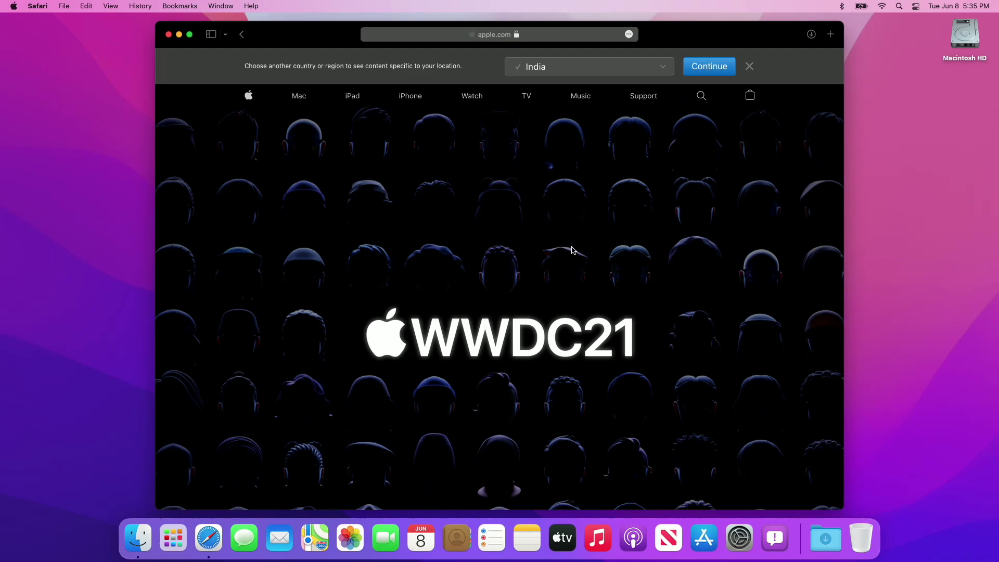
{"action": "scroll", "coordinate": [575, 250], "scroll_direction": "down", "scroll_amount": 5}
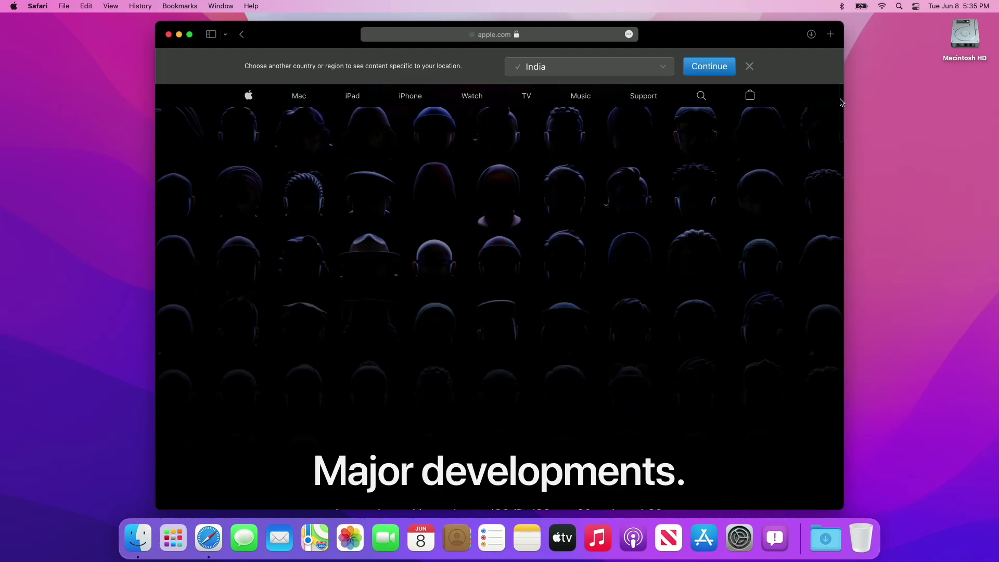
{"action": "scroll", "coordinate": [837, 142], "scroll_direction": "down", "scroll_amount": 8}
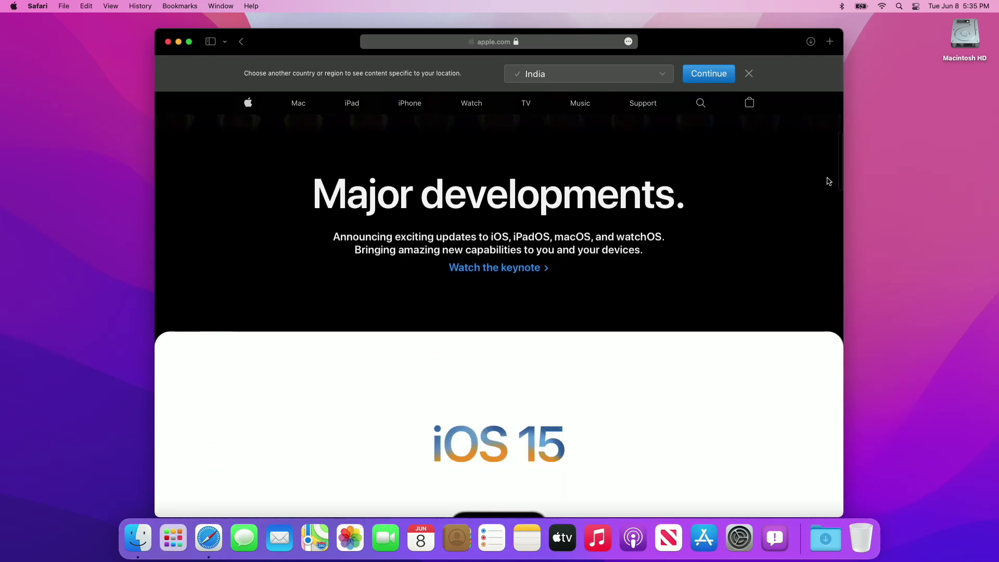
{"action": "scroll", "coordinate": [831, 180], "scroll_direction": "down", "scroll_amount": 5}
{"action": "left_click_drag", "start_coordinate": [841, 189], "coordinate": [820, 487]}
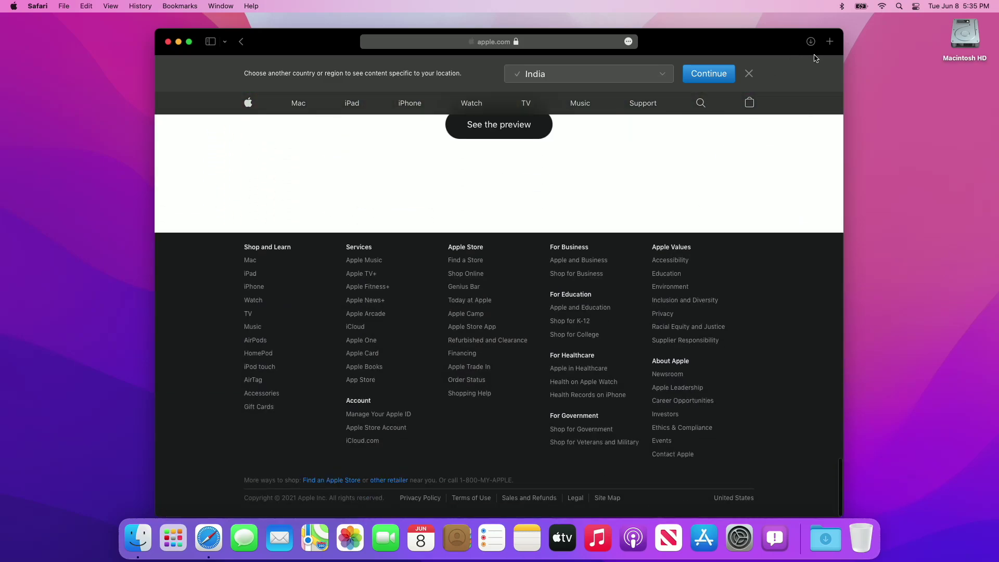
{"action": "scroll", "coordinate": [802, 167], "scroll_direction": "up", "scroll_amount": 10}
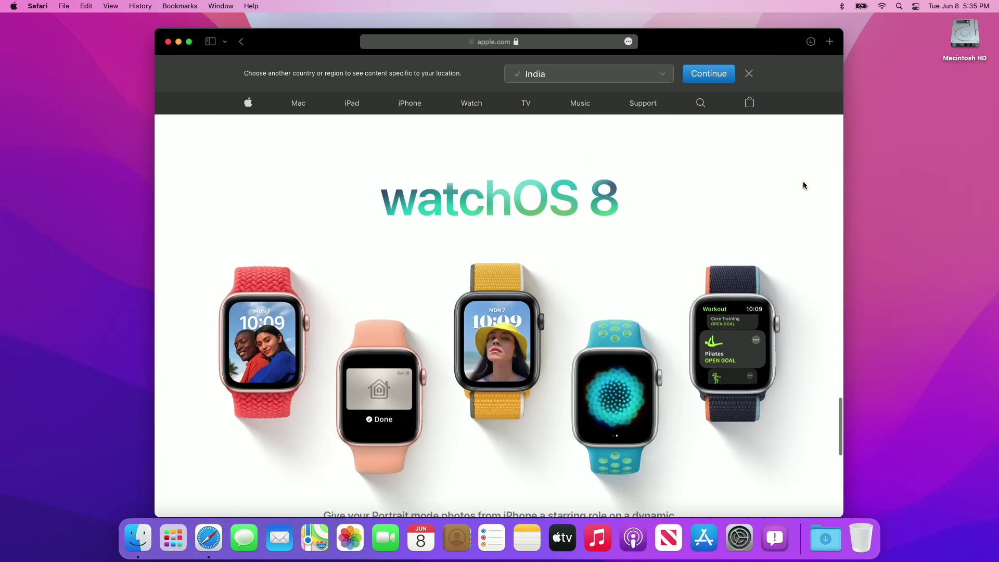
{"action": "scroll", "coordinate": [807, 182], "scroll_direction": "up", "scroll_amount": 3}
{"action": "left_click", "coordinate": [841, 175]}
{"action": "left_click_drag", "start_coordinate": [841, 175], "coordinate": [844, 58]}
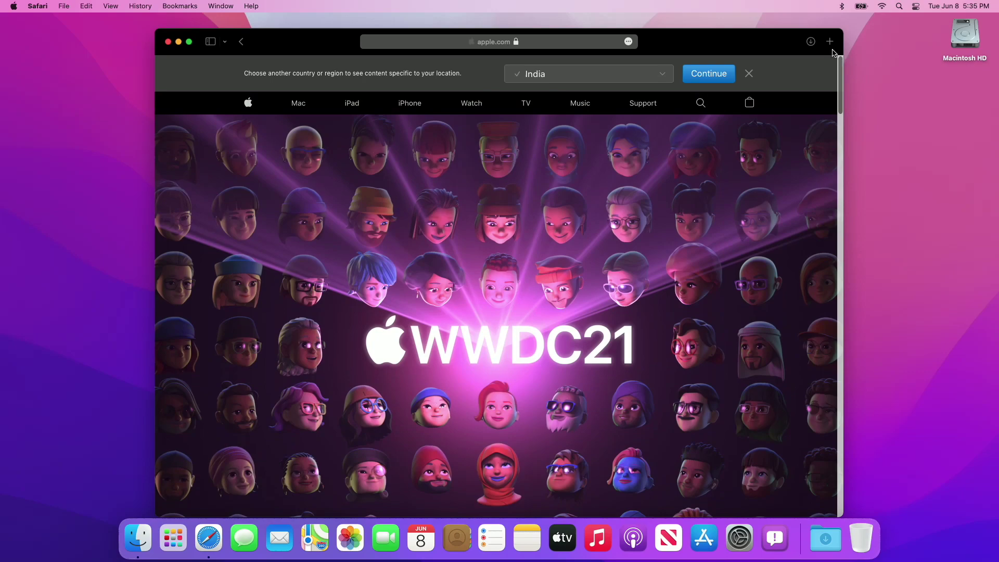
- Load the iCloud and Google favorites in two new tabs, and quit Safari
{"action": "left_click", "coordinate": [830, 41]}
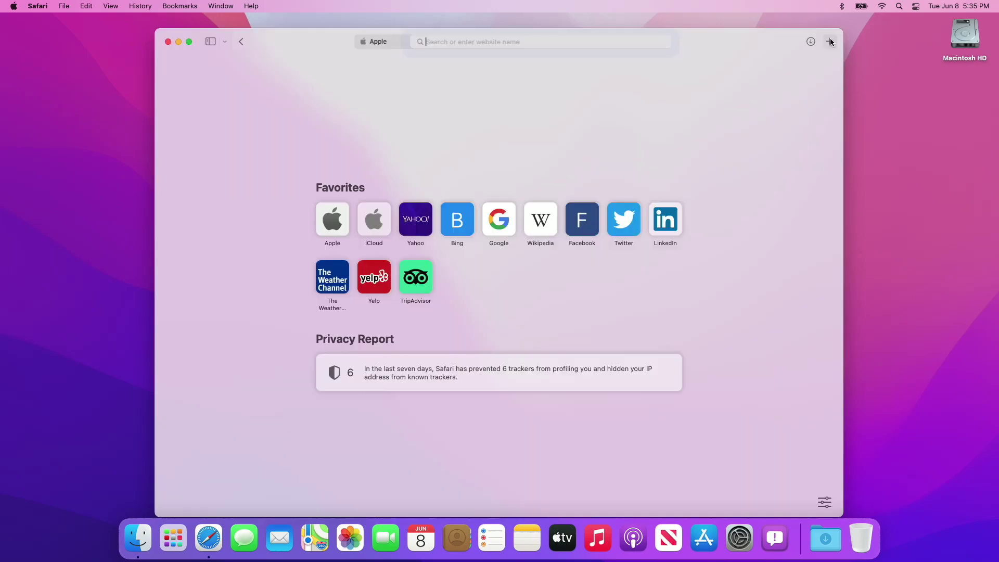
{"action": "left_click", "coordinate": [372, 219]}
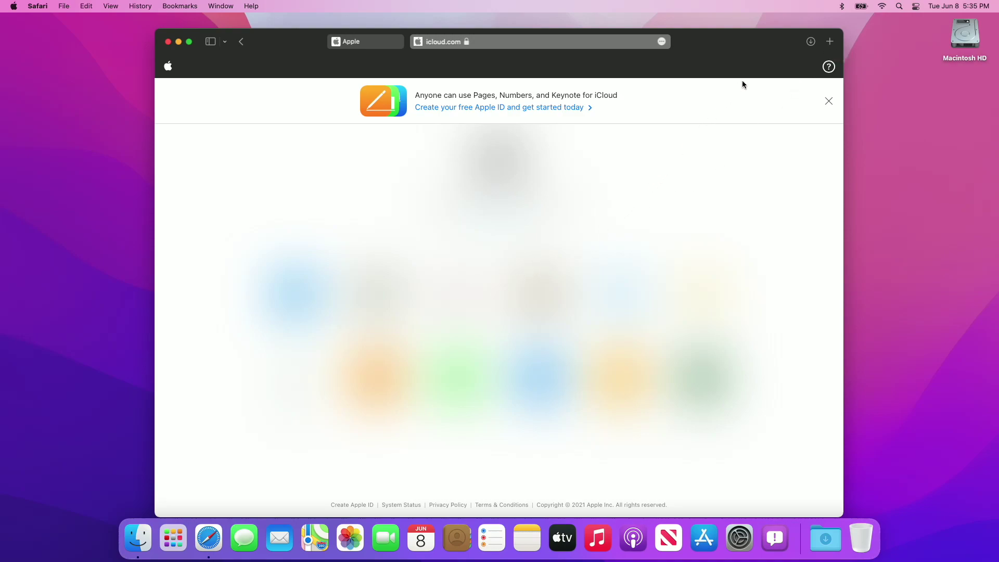
{"action": "left_click", "coordinate": [829, 42]}
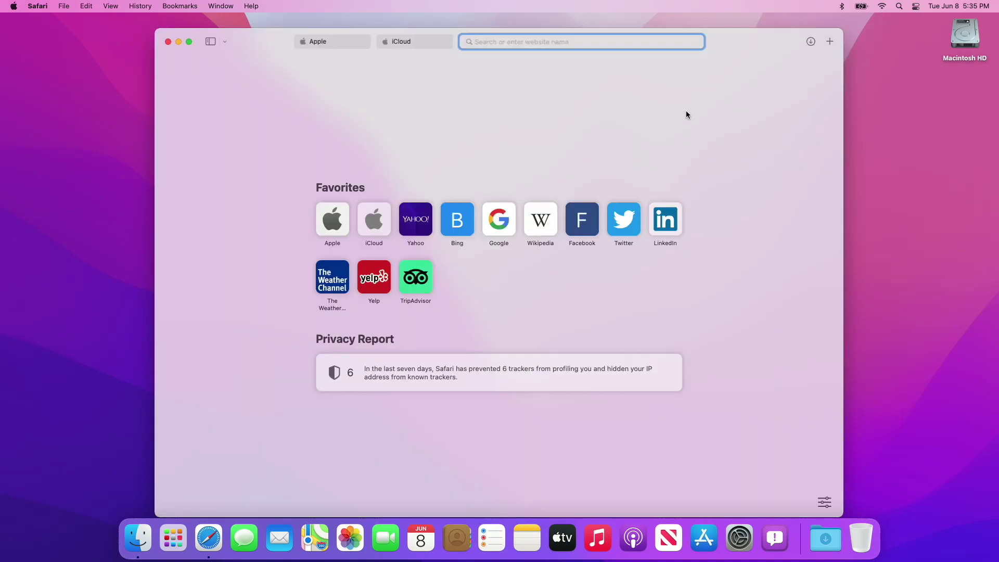
{"action": "left_click", "coordinate": [497, 219]}
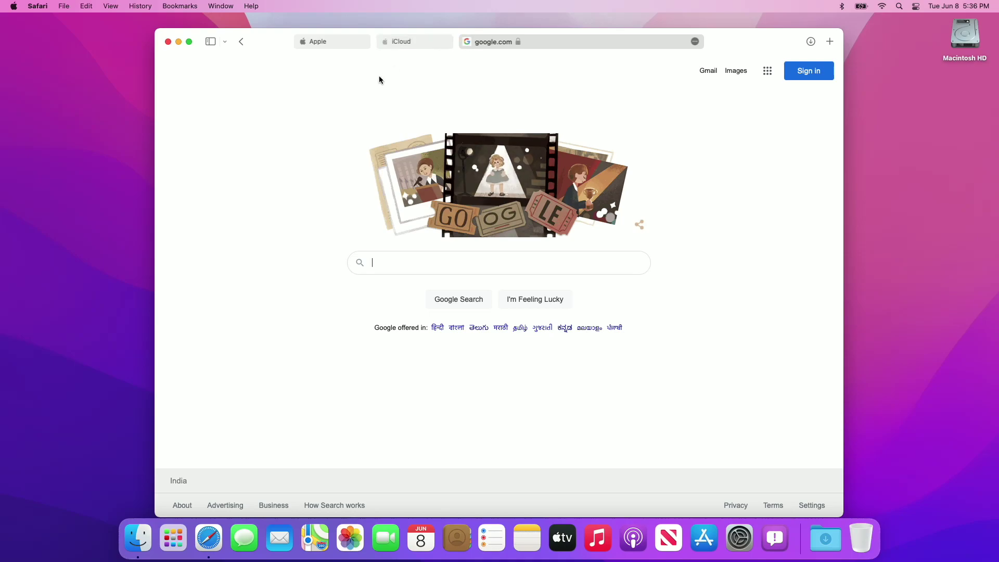
{"action": "left_click", "coordinate": [37, 6]}
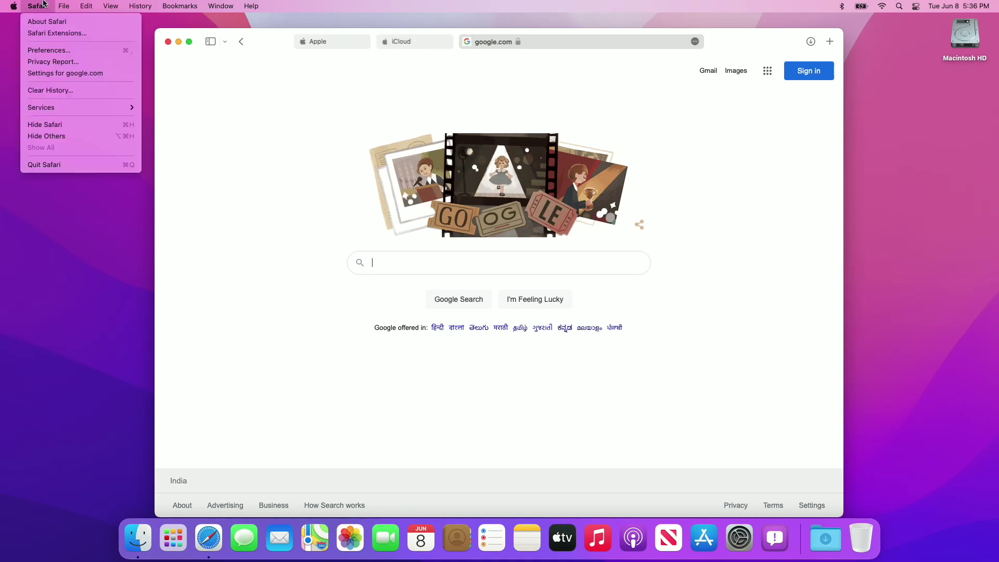
{"action": "left_click", "coordinate": [78, 161]}
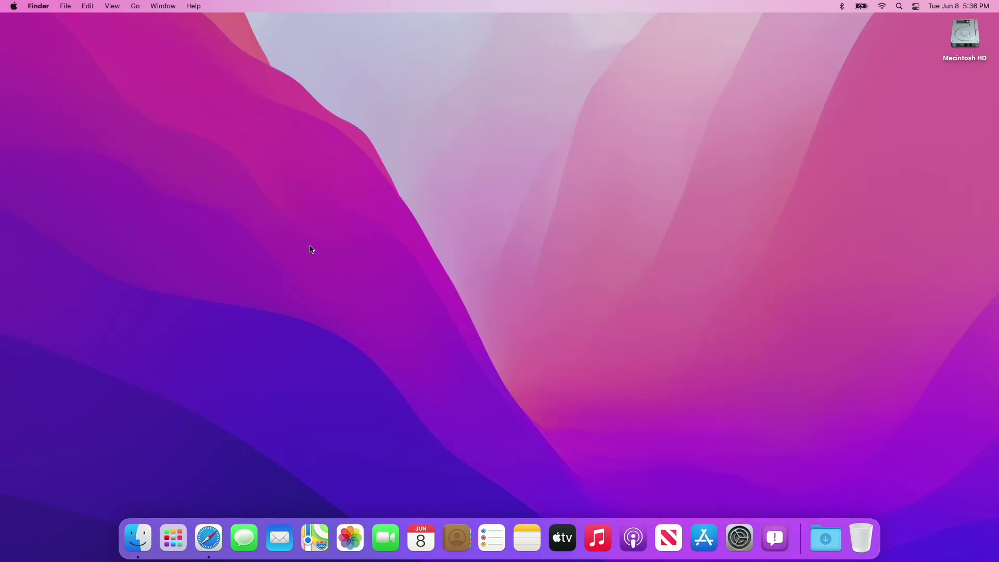
- Put the Mac to sleep, wake it and log back in by entering the account password
{"action": "left_click", "coordinate": [16, 6]}
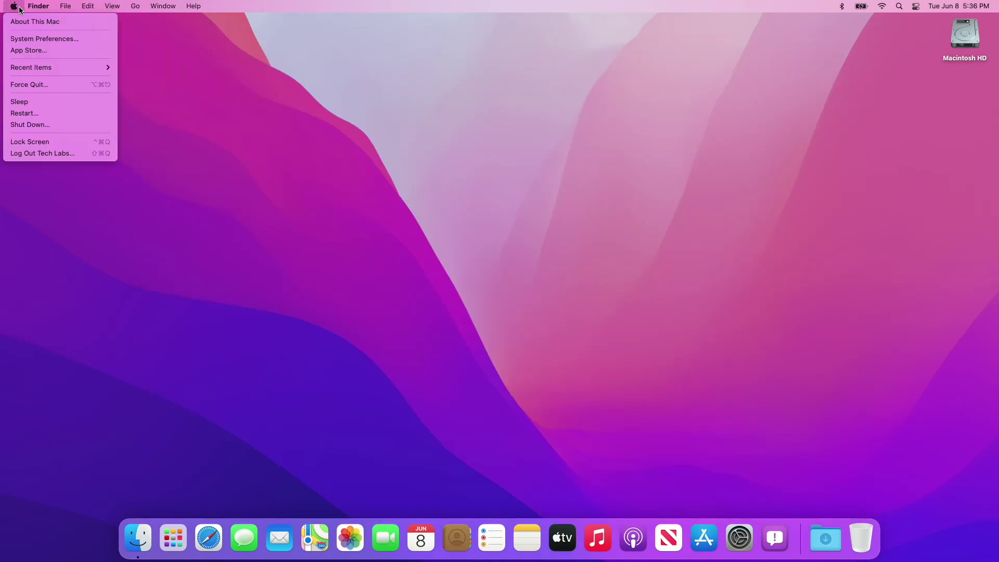
{"action": "left_click", "coordinate": [24, 102]}
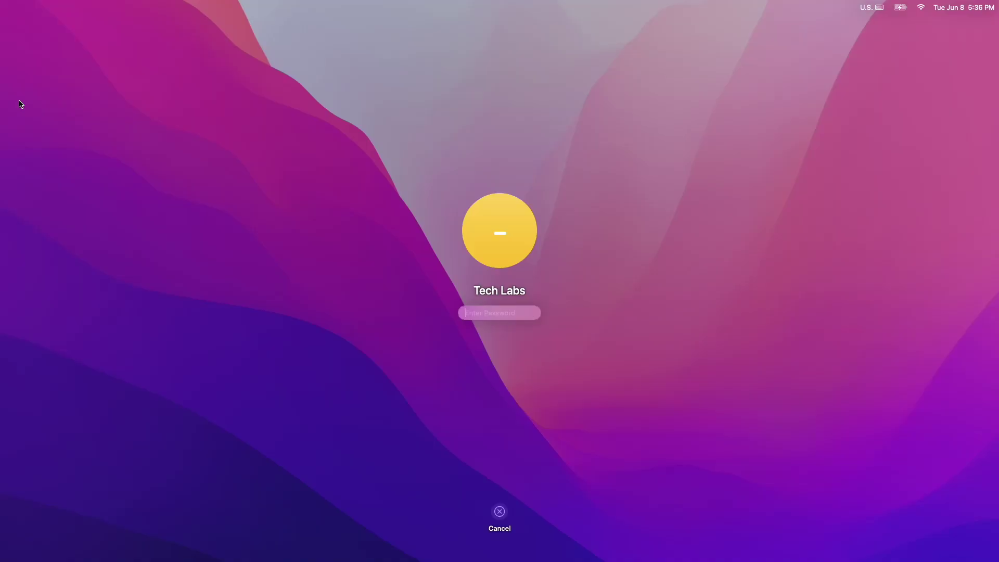
{"action": "type", "text": "•••••"}
{"action": "key", "text": "Return"}
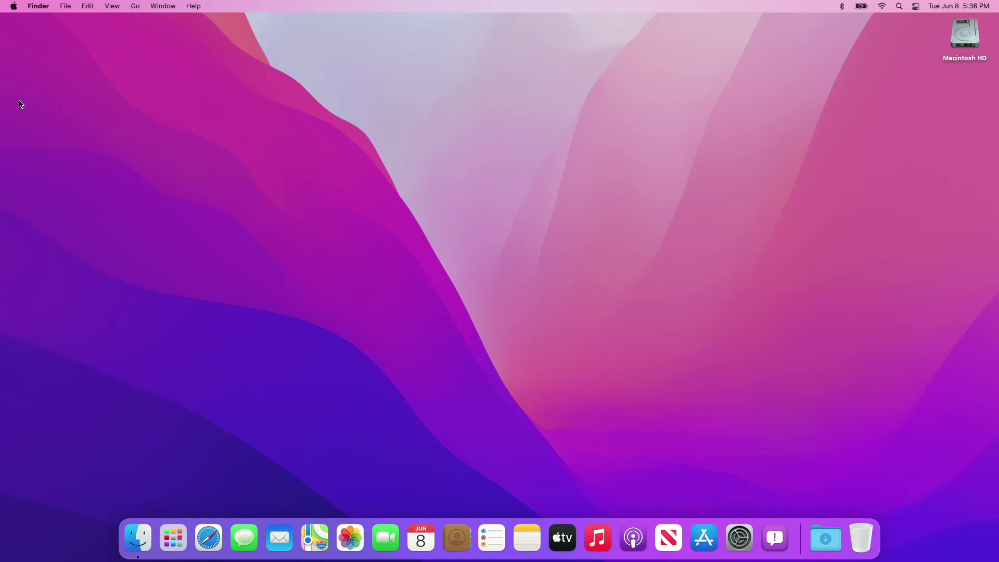
- Examine the macOS version, Mac model, processor, memory and graphics in the About This Mac overview, highlighting each entry in turn
{"action": "left_click", "coordinate": [13, 6]}
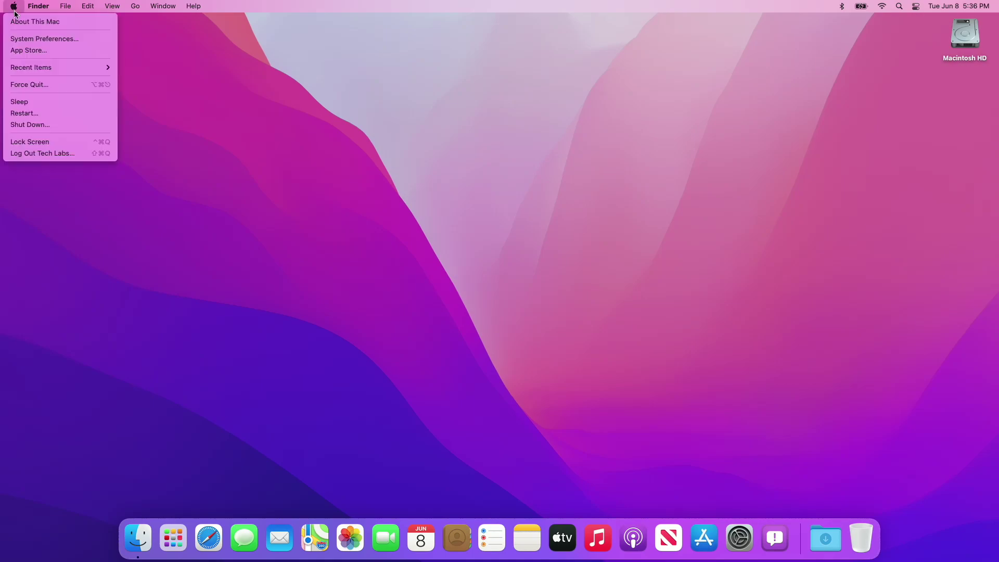
{"action": "left_click", "coordinate": [21, 23]}
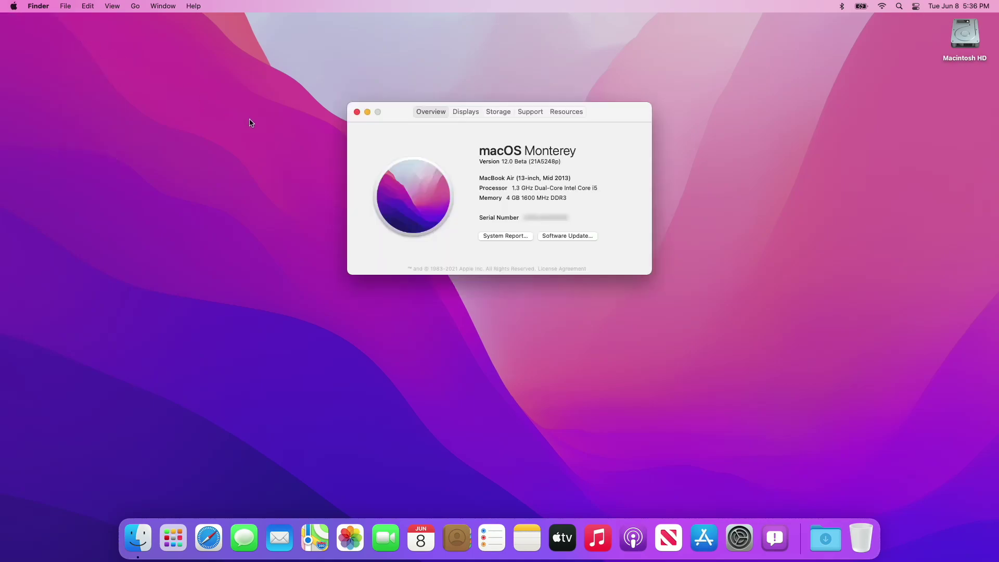
{"action": "triple_click", "coordinate": [536, 162]}
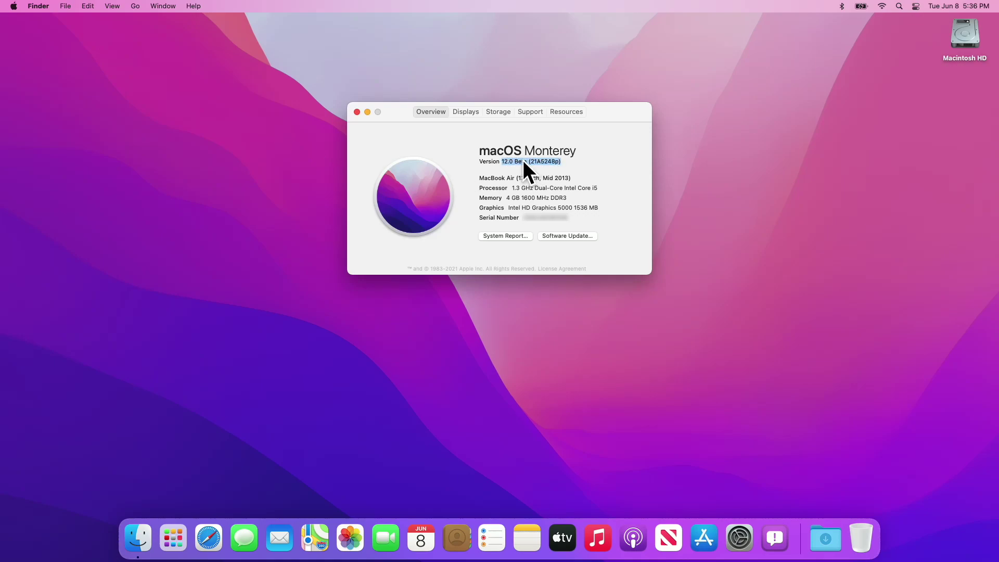
{"action": "left_click", "coordinate": [540, 161]}
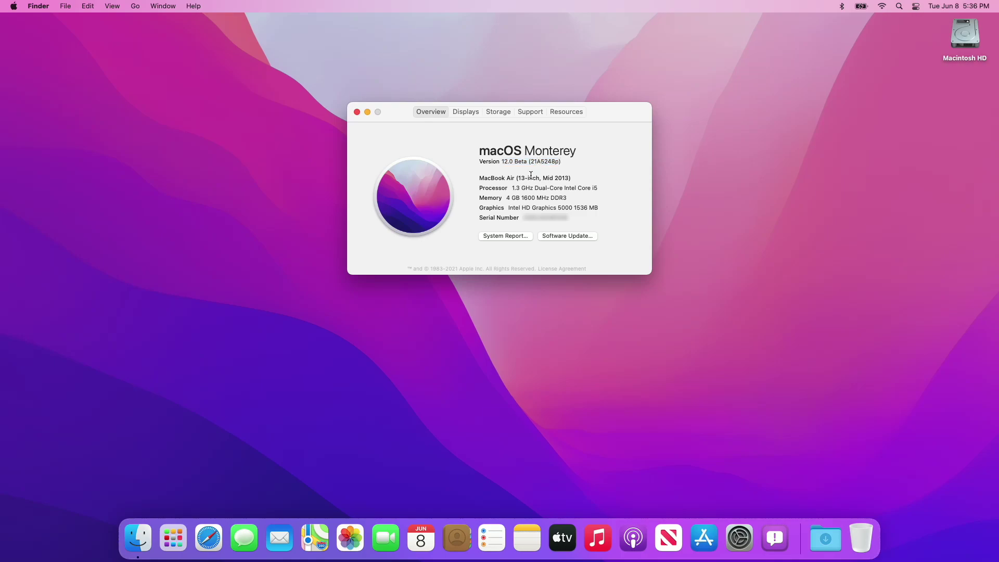
{"action": "triple_click", "coordinate": [532, 178]}
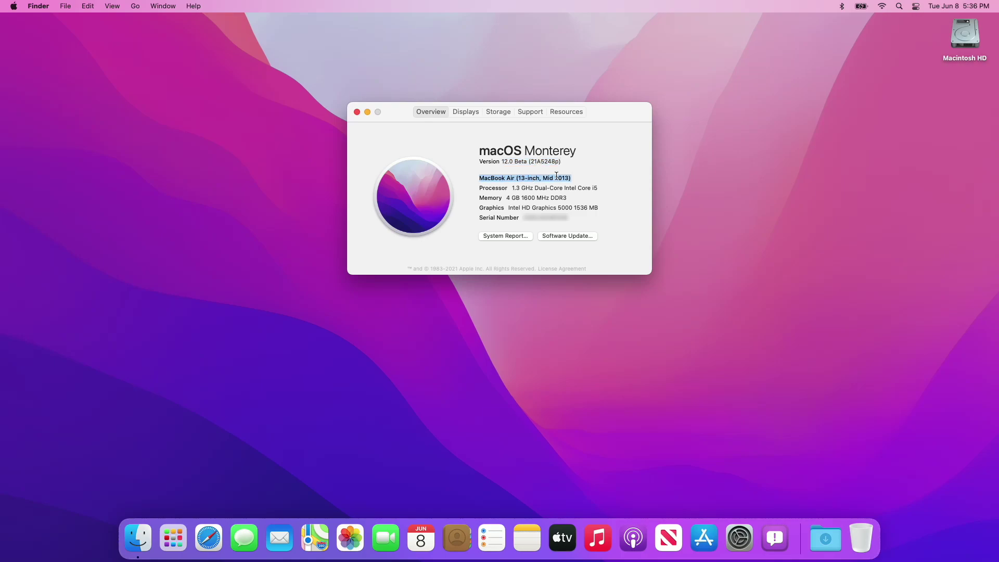
{"action": "left_click", "coordinate": [541, 178]}
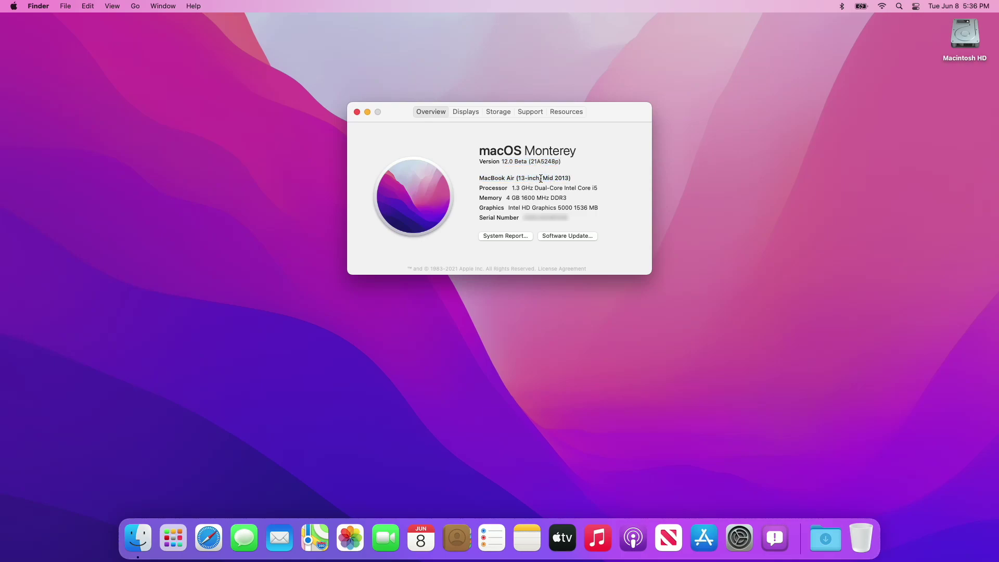
{"action": "triple_click", "coordinate": [538, 188]}
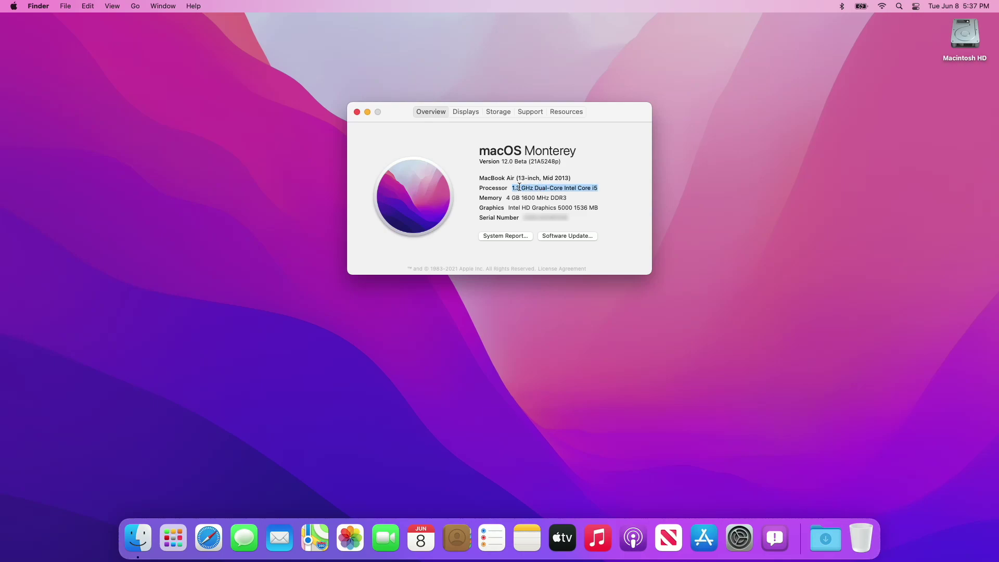
{"action": "left_click", "coordinate": [554, 190]}
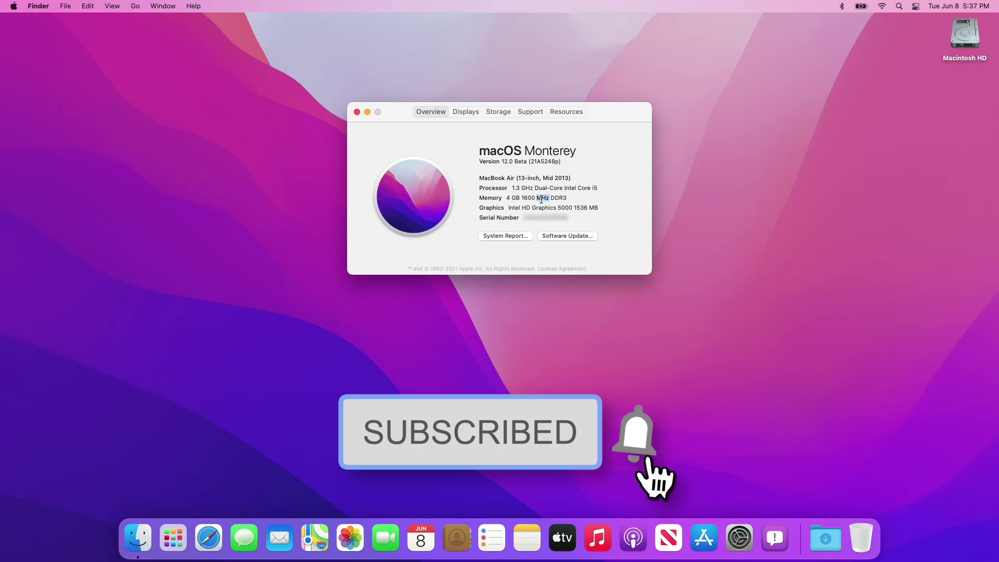
{"action": "triple_click", "coordinate": [541, 199]}
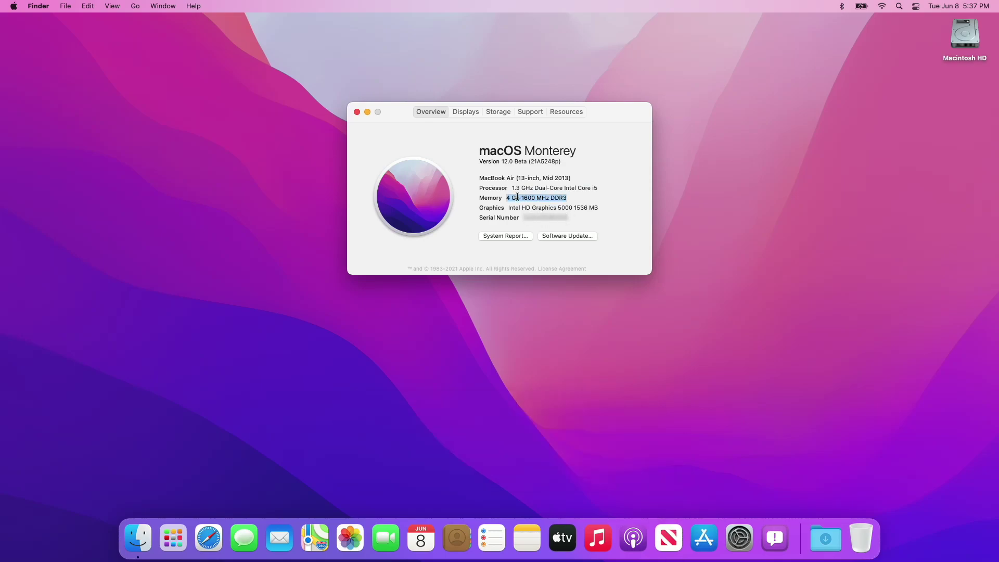
{"action": "left_click", "coordinate": [538, 198]}
{"action": "triple_click", "coordinate": [538, 208]}
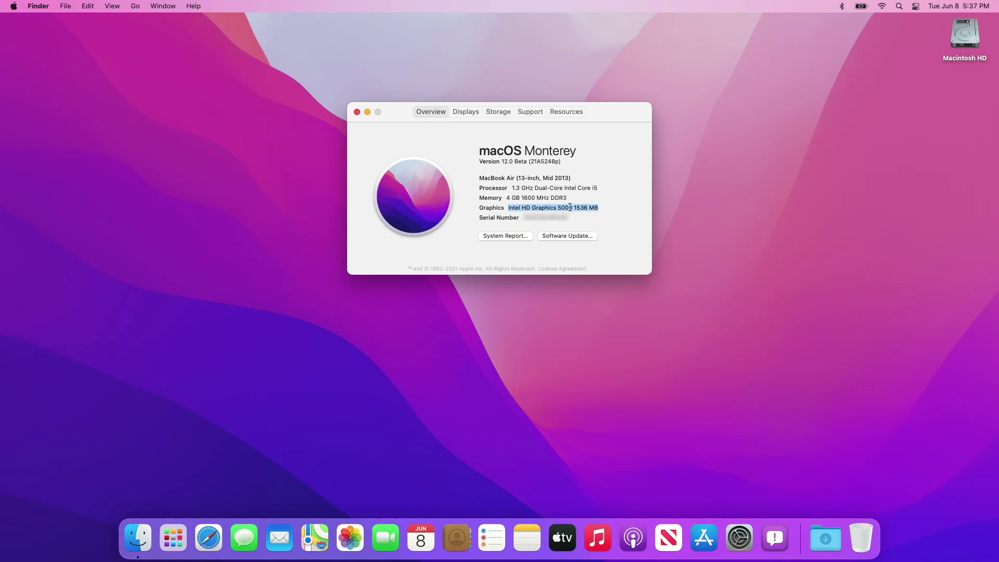
{"action": "left_click", "coordinate": [546, 206]}
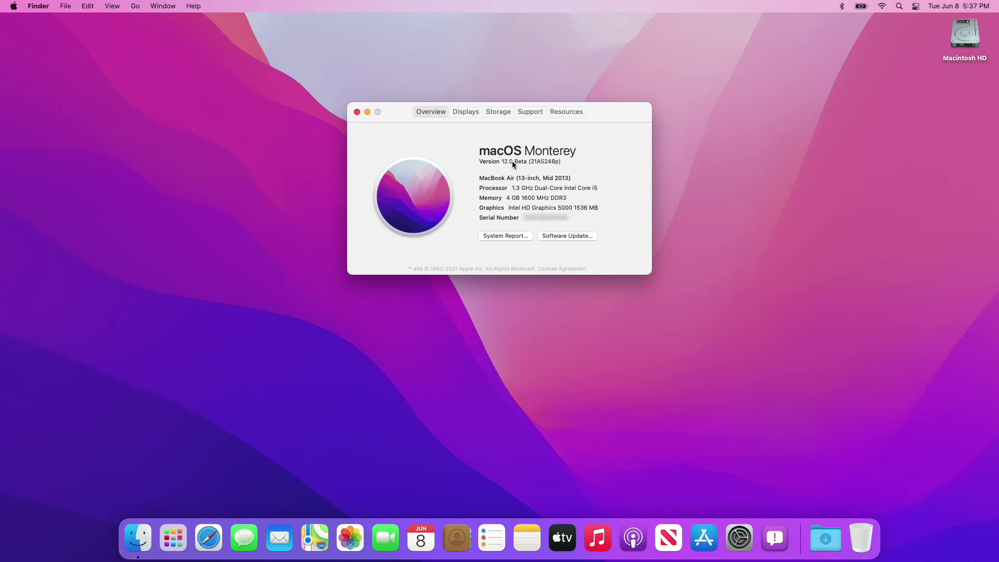
- Review the displays, storage usage, support and resources information in About This Mac, and return to the overview
{"action": "left_click", "coordinate": [471, 112]}
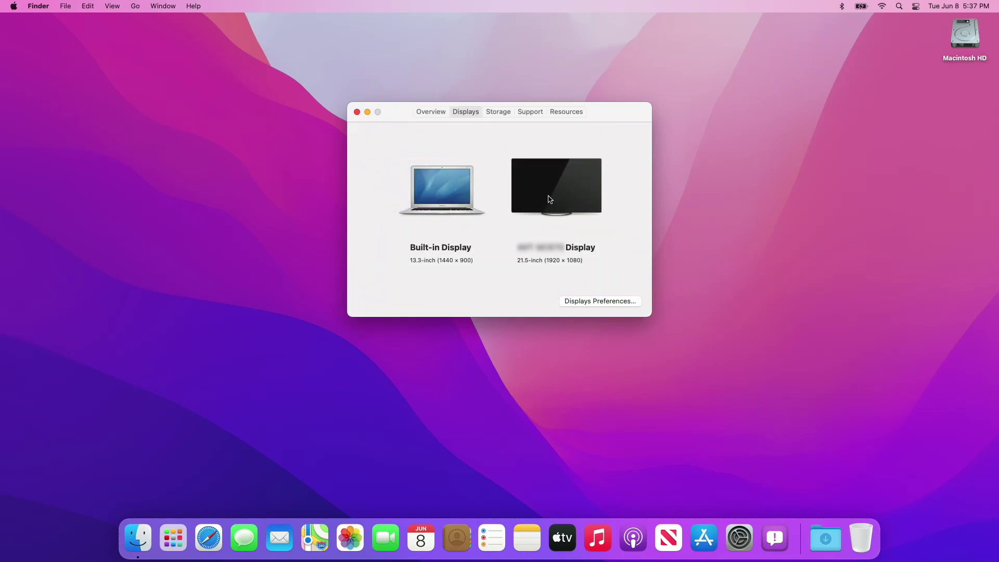
{"action": "left_click", "coordinate": [501, 110]}
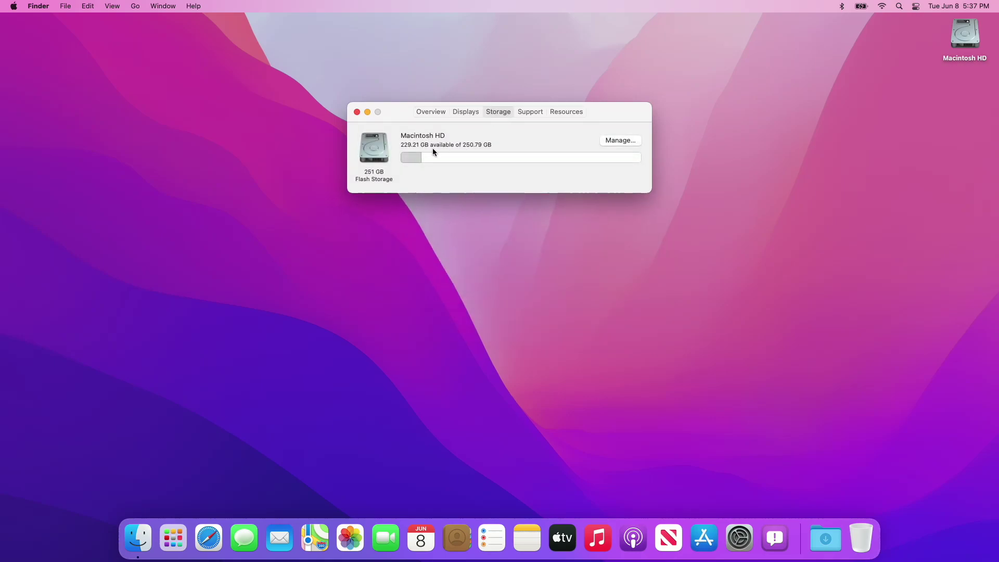
{"action": "mouse_move", "coordinate": [414, 159]}
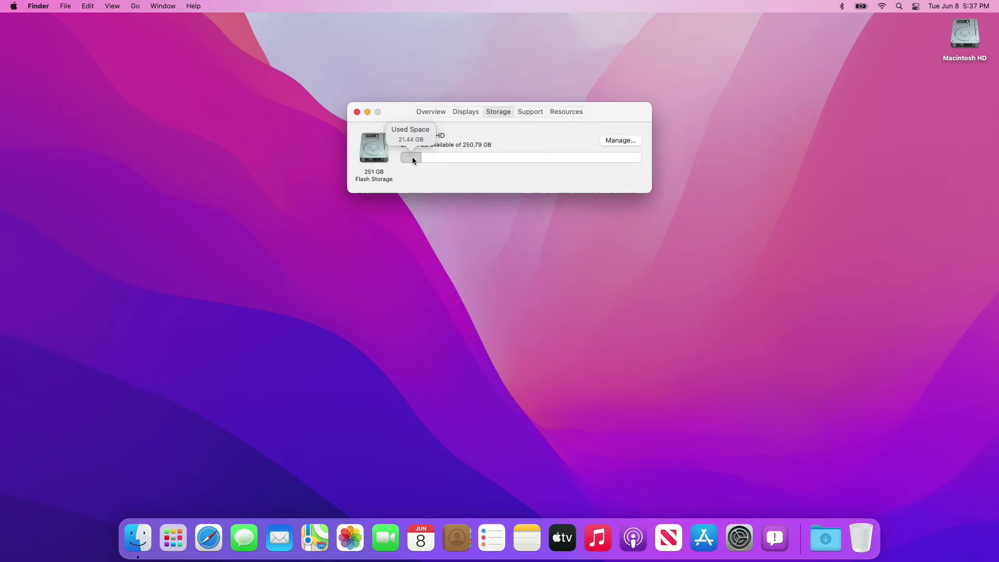
{"action": "left_click", "coordinate": [535, 114]}
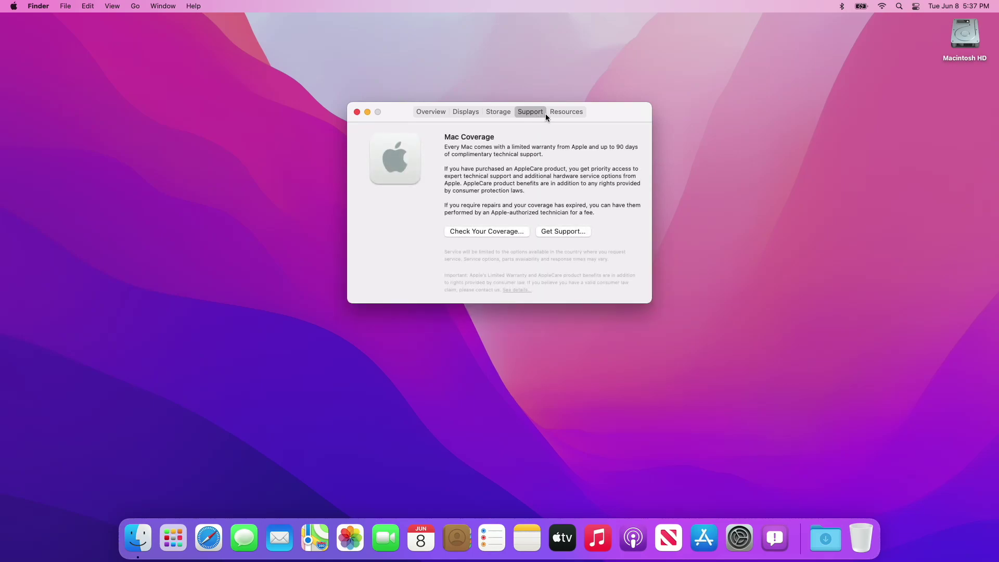
{"action": "left_click", "coordinate": [564, 113]}
{"action": "left_click", "coordinate": [435, 111]}
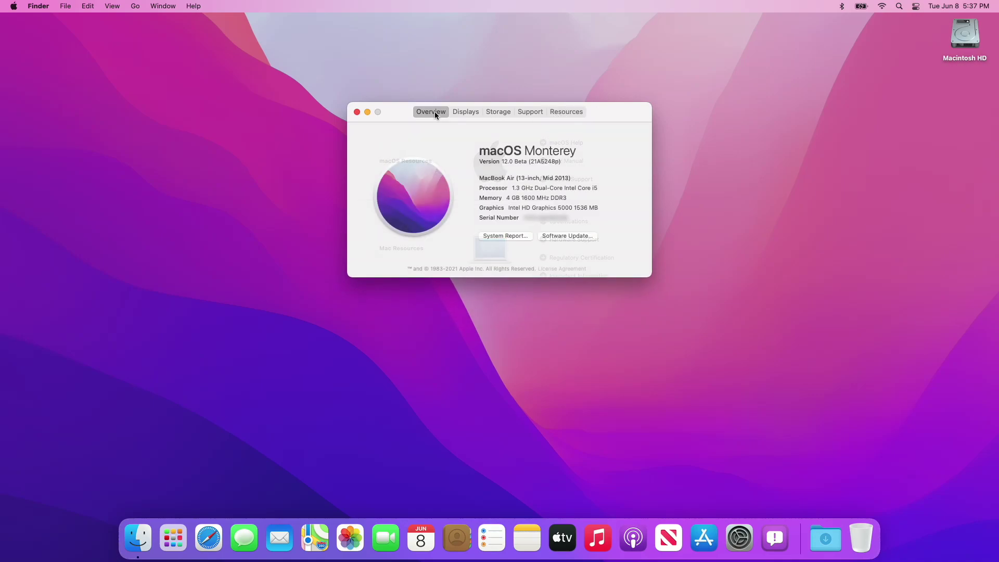
- Open the full system report and examine the audio, Bluetooth, camera, card reader, graphics/displays and memory details
{"action": "left_click", "coordinate": [487, 235]}
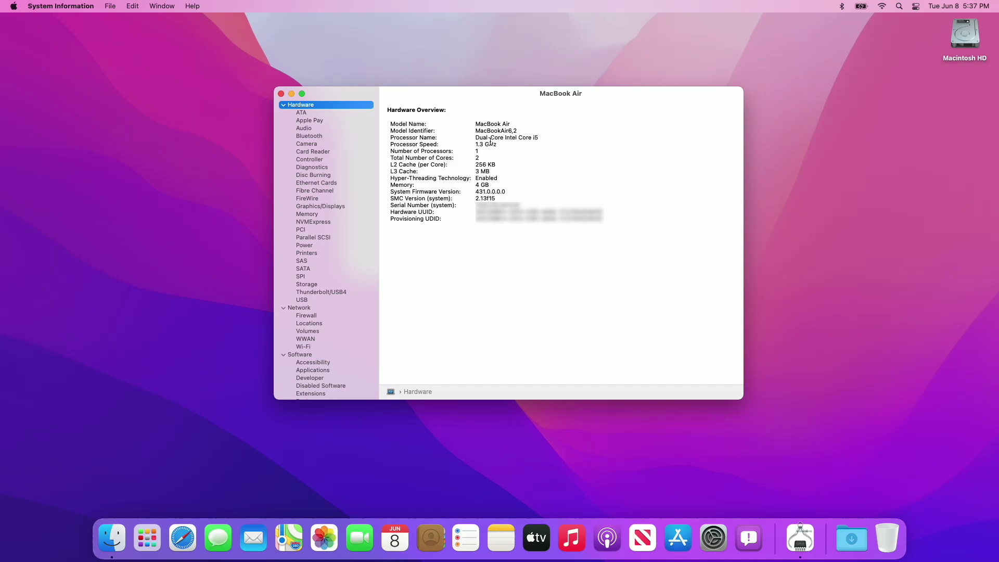
{"action": "left_click", "coordinate": [318, 129]}
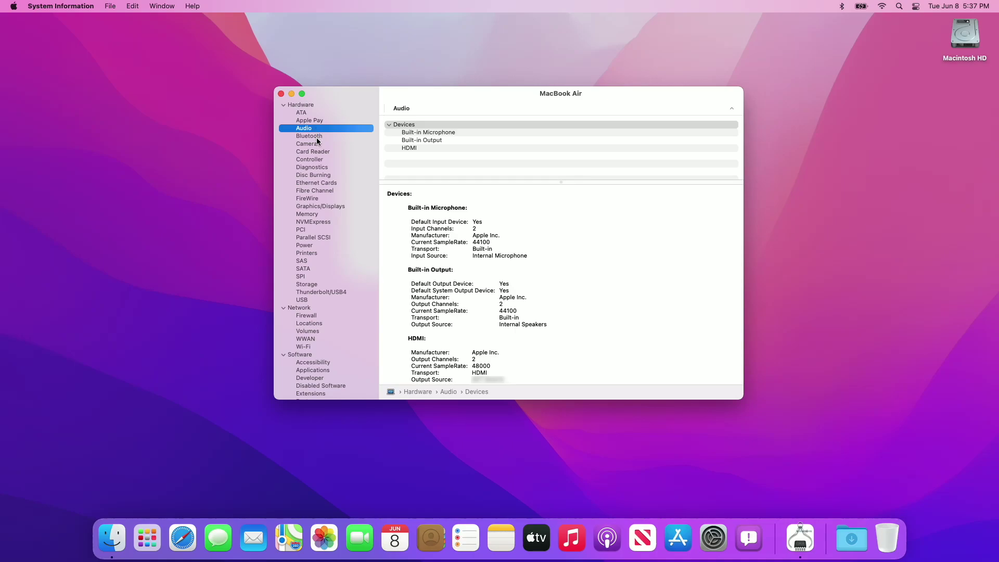
{"action": "left_click", "coordinate": [318, 137]}
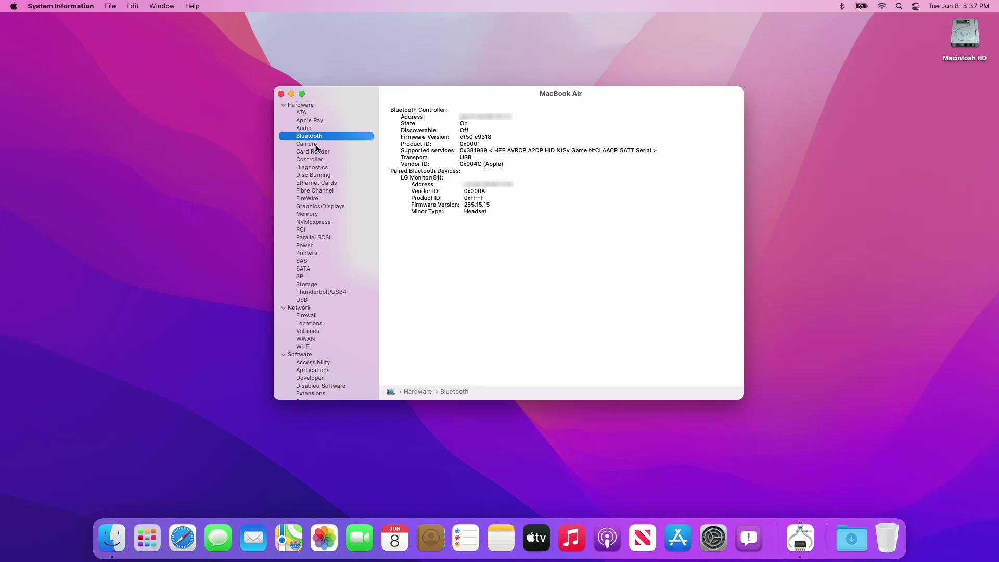
{"action": "left_click", "coordinate": [315, 146]}
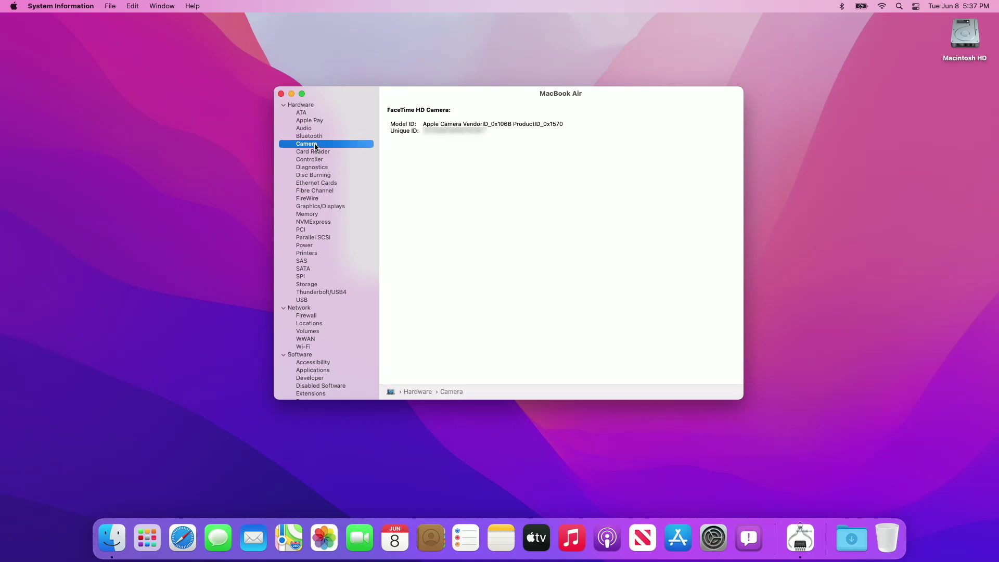
{"action": "left_click", "coordinate": [317, 153]}
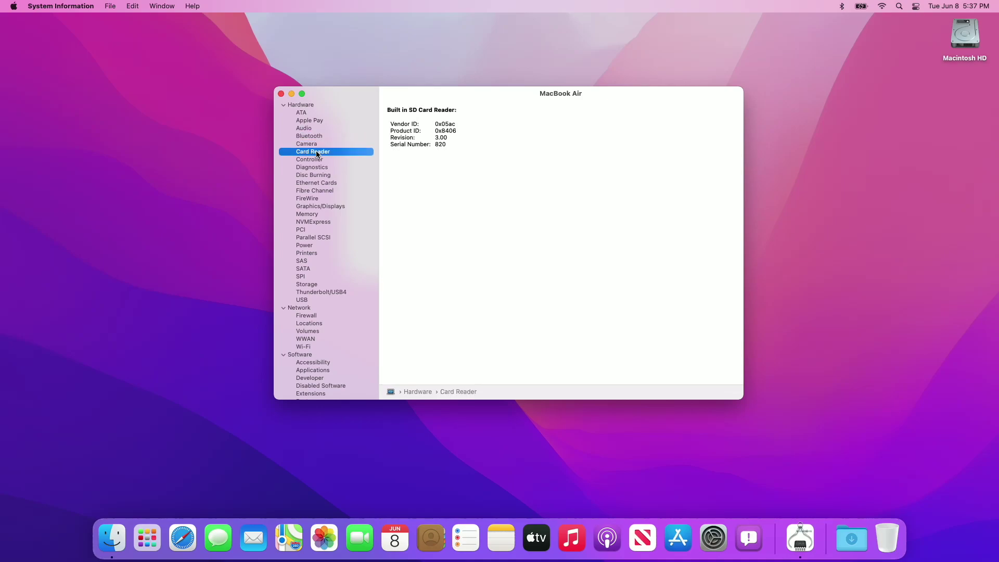
{"action": "left_click", "coordinate": [313, 208]}
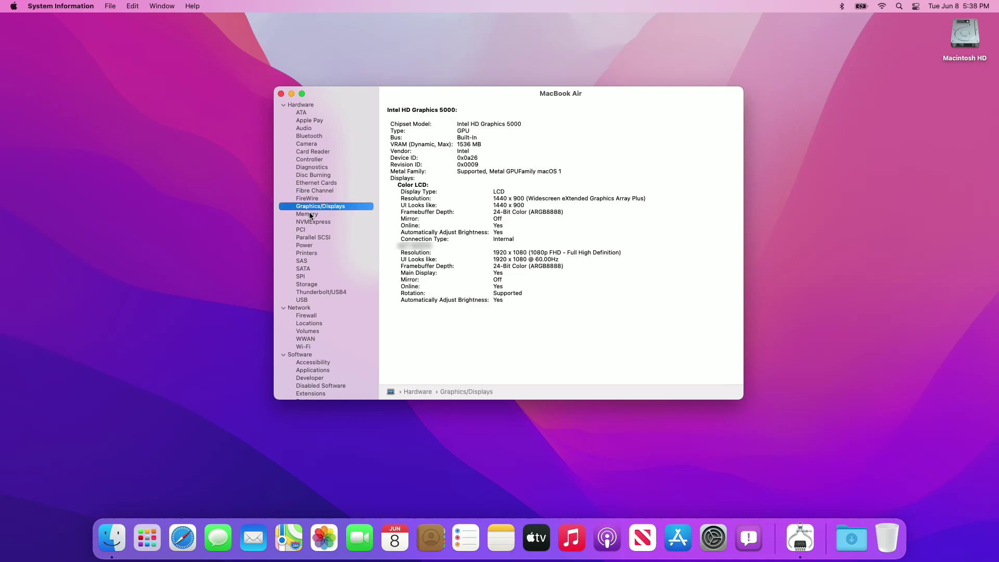
{"action": "left_click", "coordinate": [310, 215]}
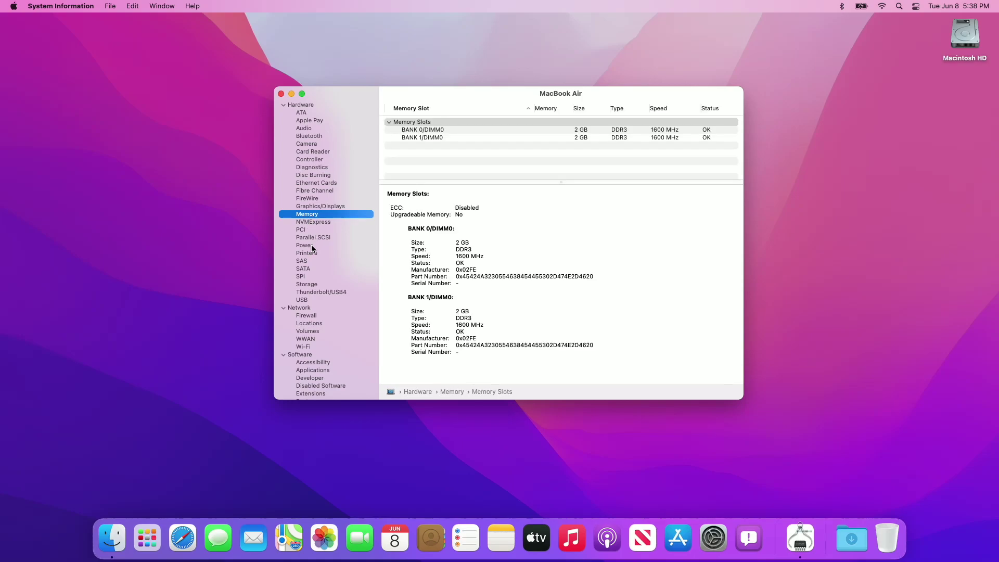
- Examine the SATA, storage, Thunderbolt/USB4 and USB hardware details in the system report
{"action": "left_click", "coordinate": [306, 269]}
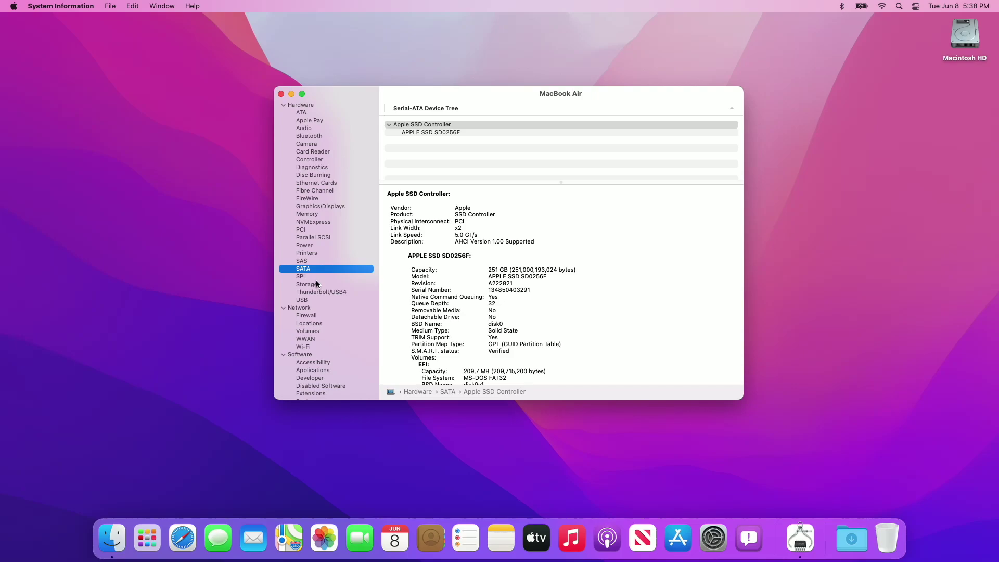
{"action": "left_click", "coordinate": [316, 281]}
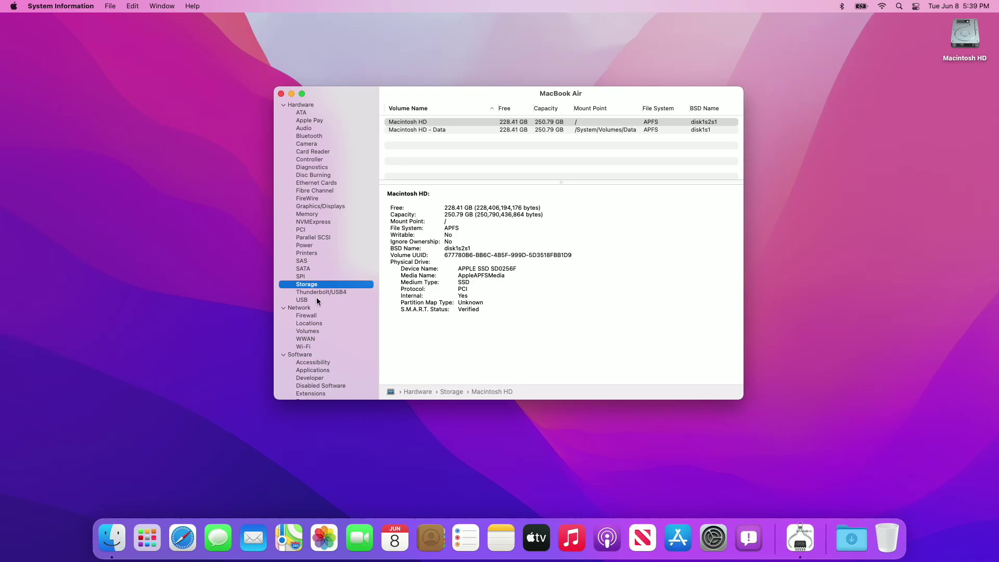
{"action": "left_click", "coordinate": [318, 292]}
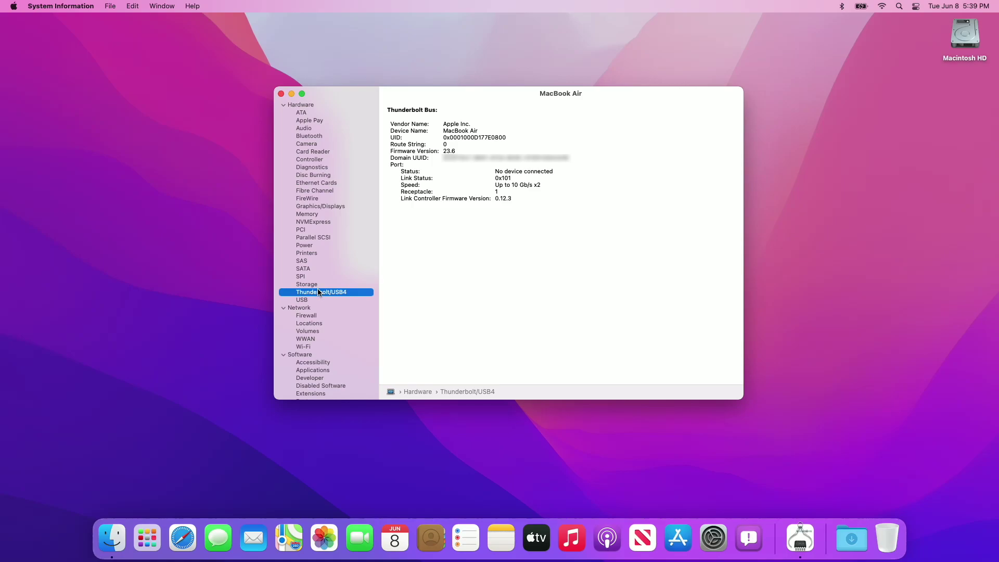
{"action": "left_click", "coordinate": [316, 299]}
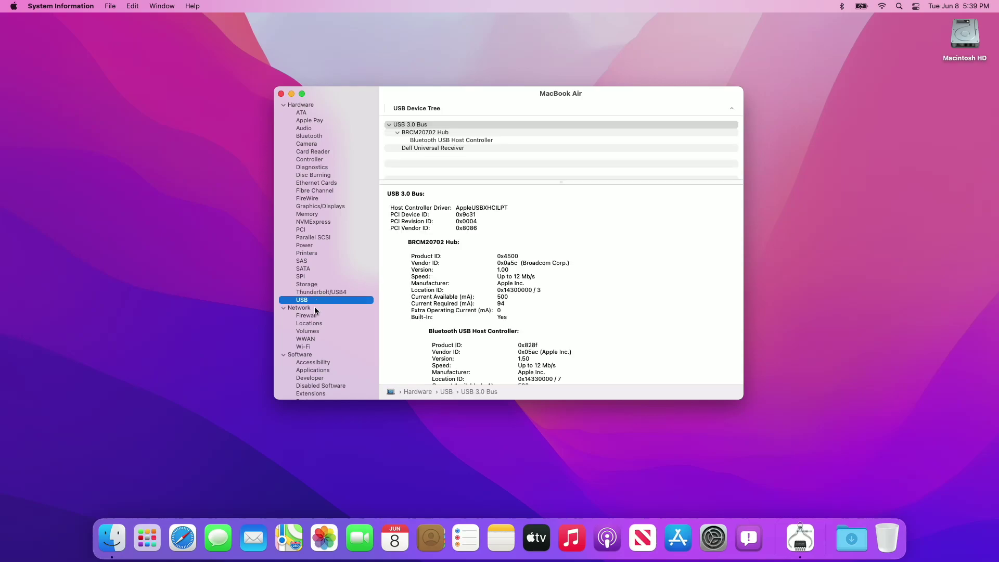
- Check the network and Wi-Fi details in the system report, and close the report
{"action": "left_click", "coordinate": [315, 308]}
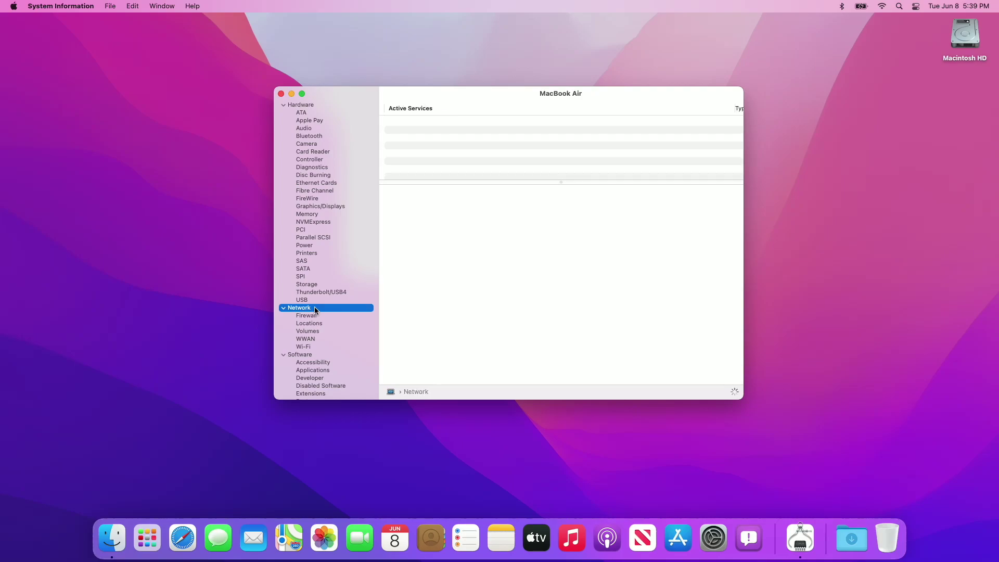
{"action": "left_click", "coordinate": [311, 347]}
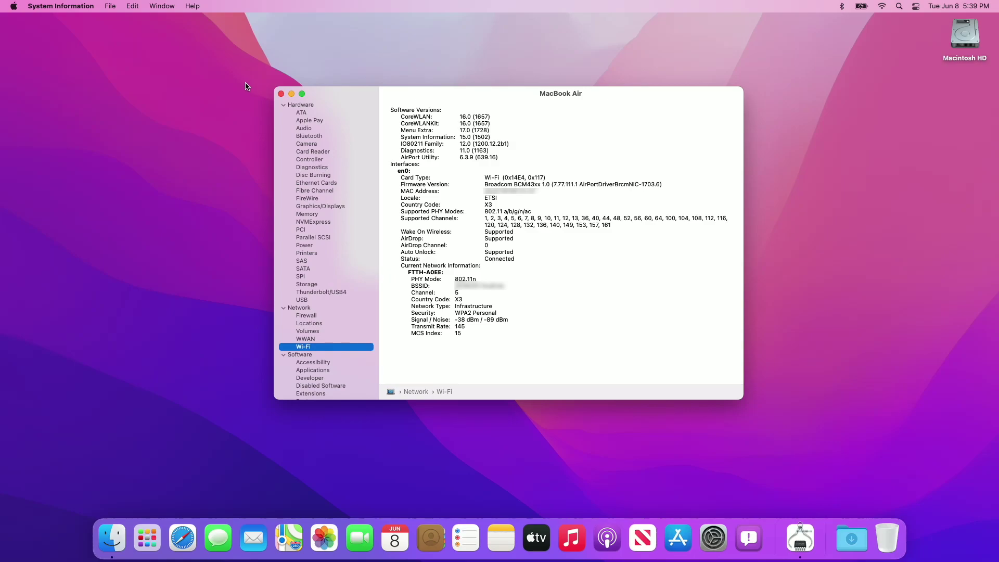
{"action": "left_click", "coordinate": [281, 95]}
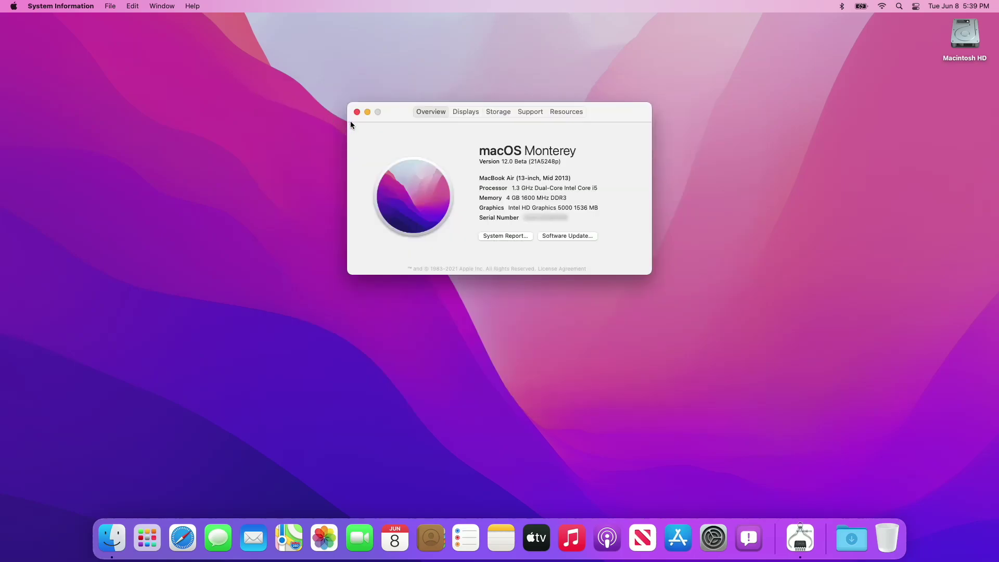